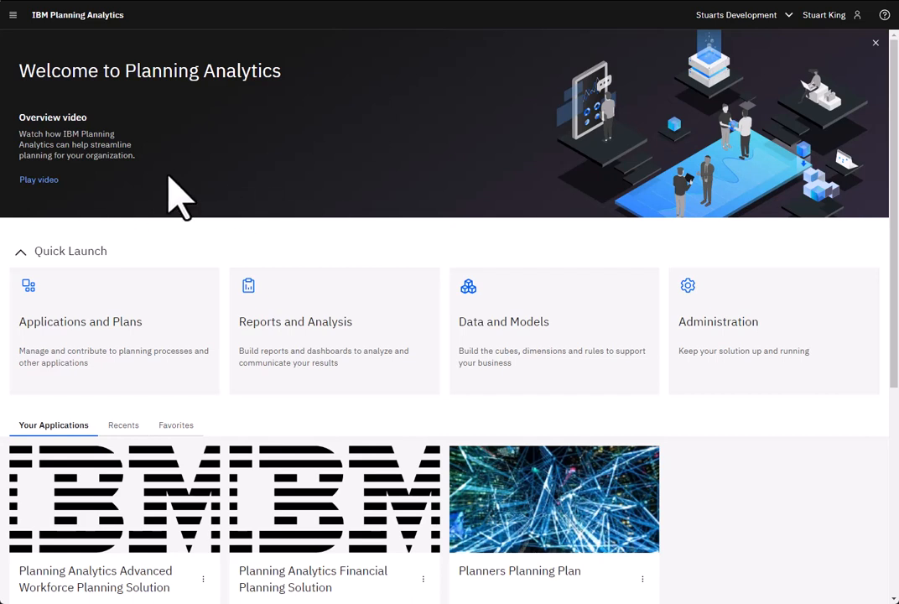
Create a new blank book for reports and analysis
{"action": "left_click", "coordinate": [13, 15]}
{"action": "left_click", "coordinate": [57, 77]}
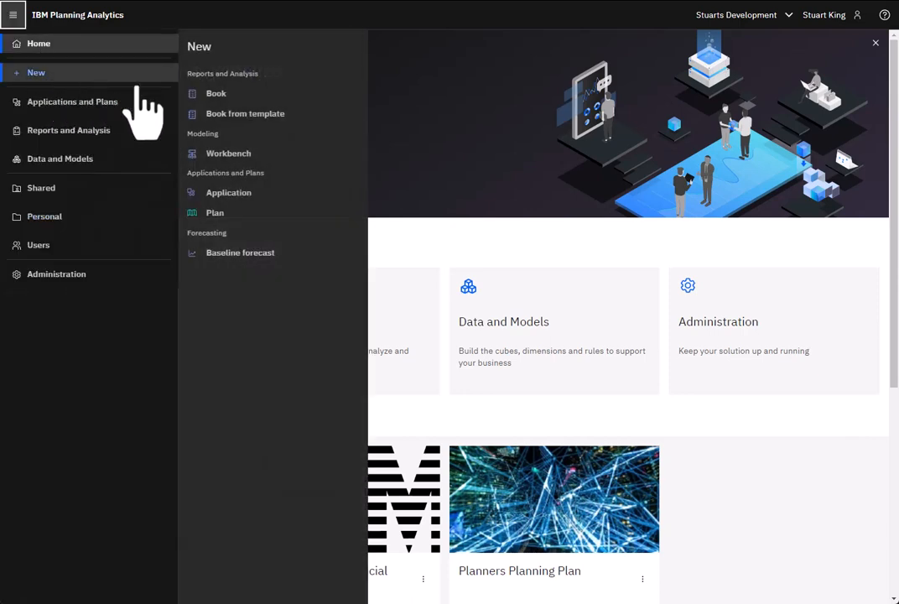
{"action": "left_click", "coordinate": [225, 95]}
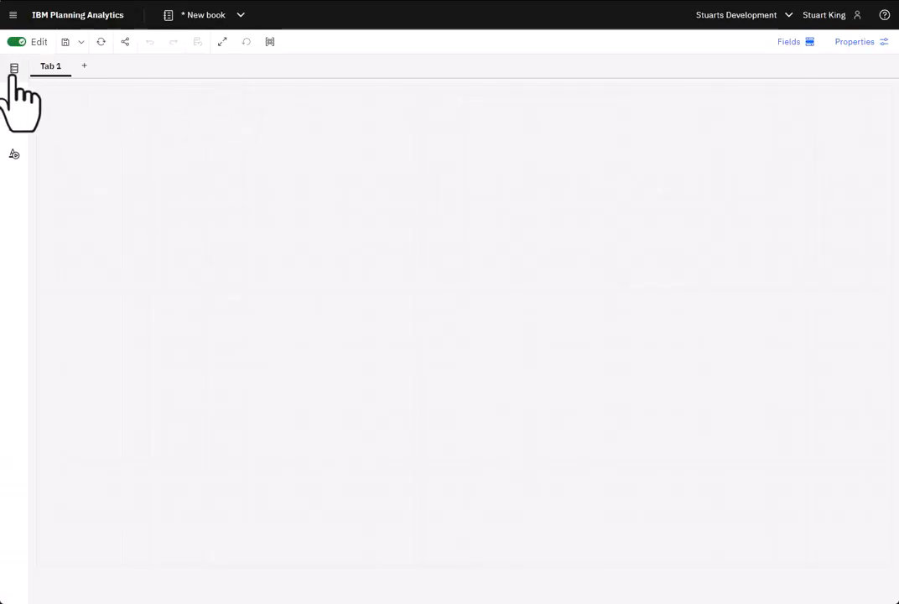
Add the Budget Input Detailed view of the plan_BudgetPlan cube, from the Planning Sample database, to the book
{"action": "left_click", "coordinate": [14, 69]}
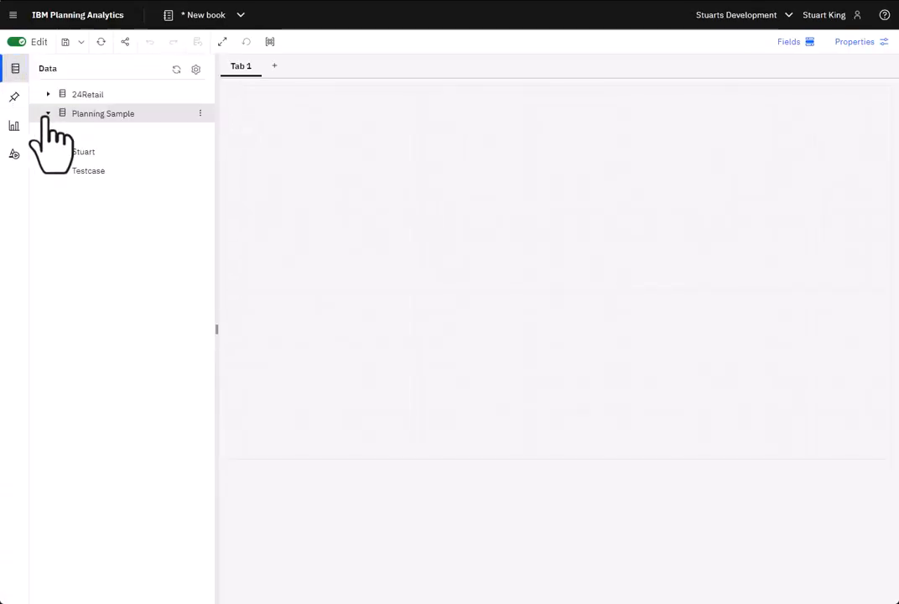
{"action": "left_click", "coordinate": [48, 114]}
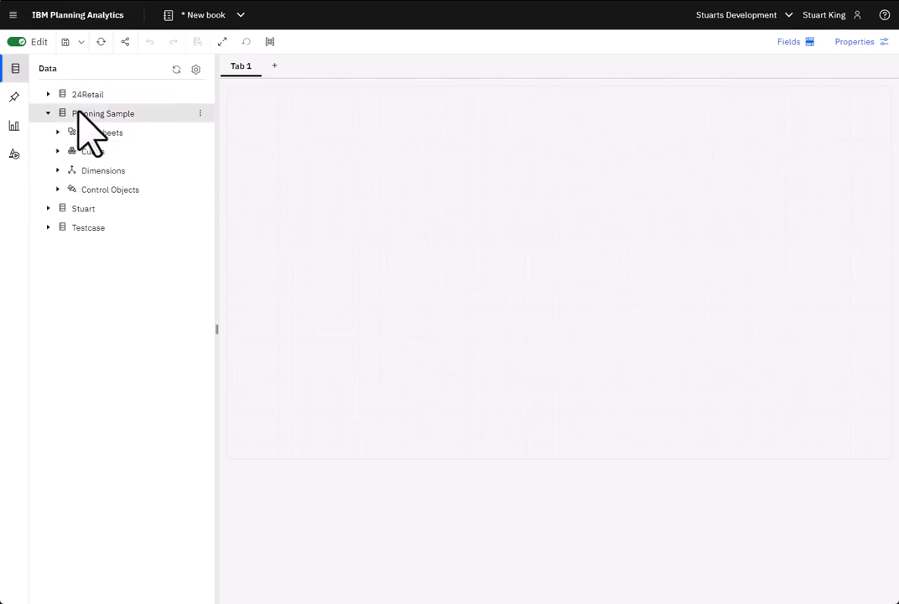
{"action": "left_click", "coordinate": [57, 152]}
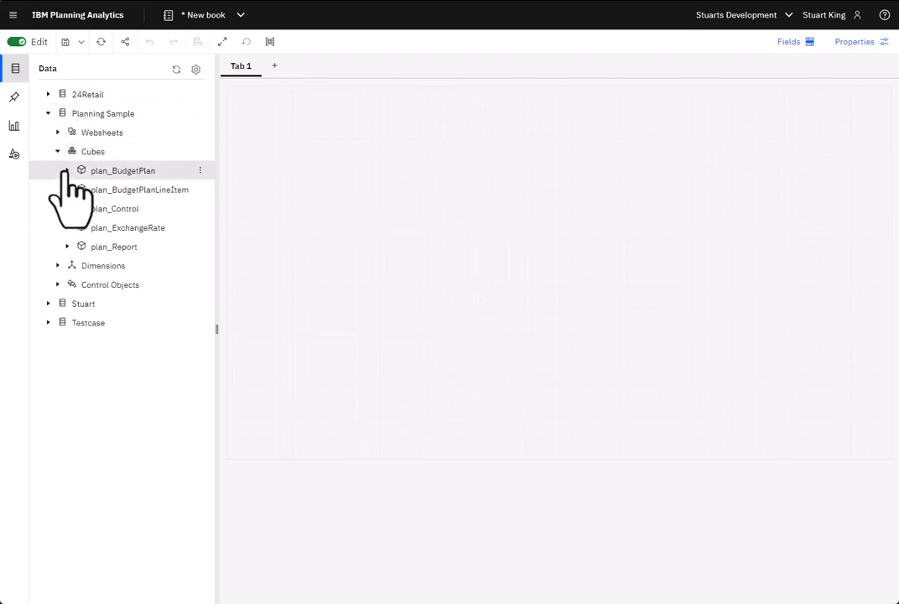
{"action": "left_click", "coordinate": [67, 170]}
{"action": "left_click", "coordinate": [76, 208]}
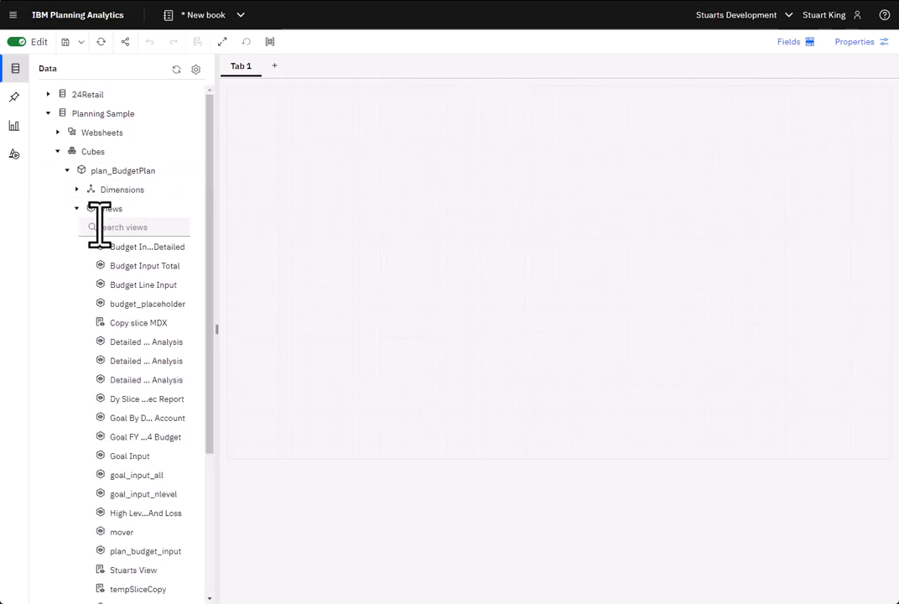
{"action": "mouse_move", "coordinate": [133, 249]}
{"action": "left_mouse_down"}
{"action": "mouse_move", "coordinate": [382, 225]}
{"action": "mouse_move", "coordinate": [180, 258]}
{"action": "mouse_move", "coordinate": [124, 245]}
{"action": "mouse_move", "coordinate": [134, 246]}
{"action": "left_mouse_up"}
{"action": "right_click", "coordinate": [135, 247]}
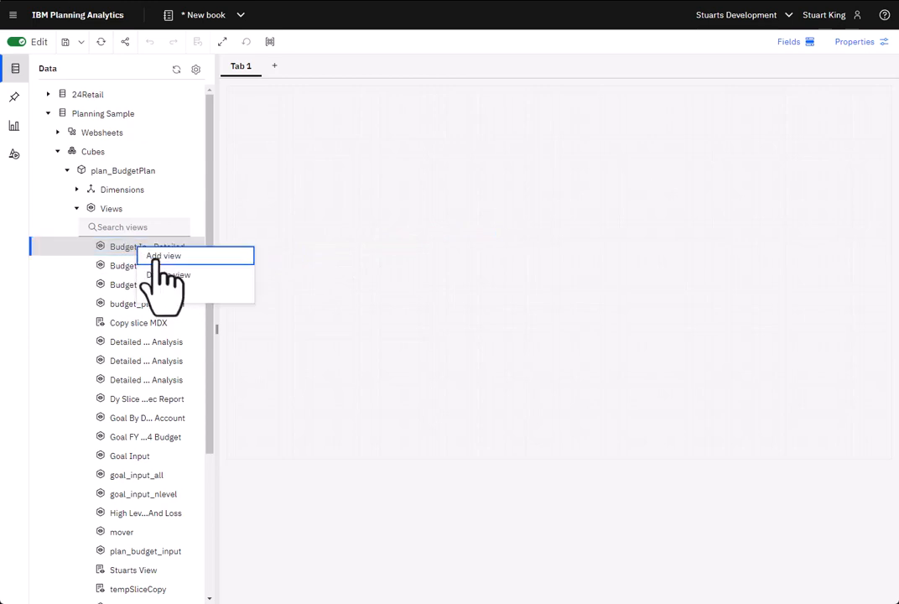
{"action": "left_click", "coordinate": [156, 255]}
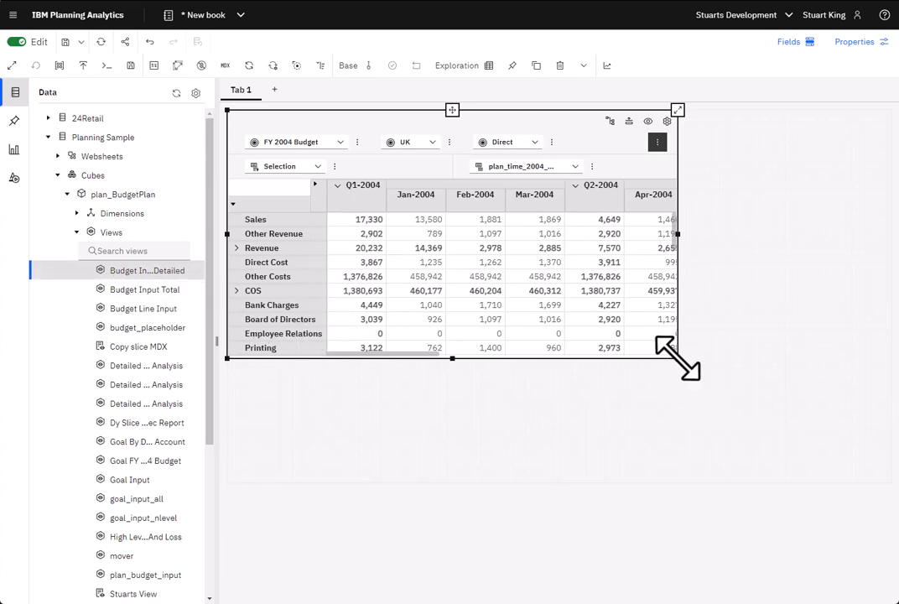
Enlarge the budget view on the sheet and turn on its context information
{"action": "left_click_drag", "start_coordinate": [677, 358], "coordinate": [812, 440]}
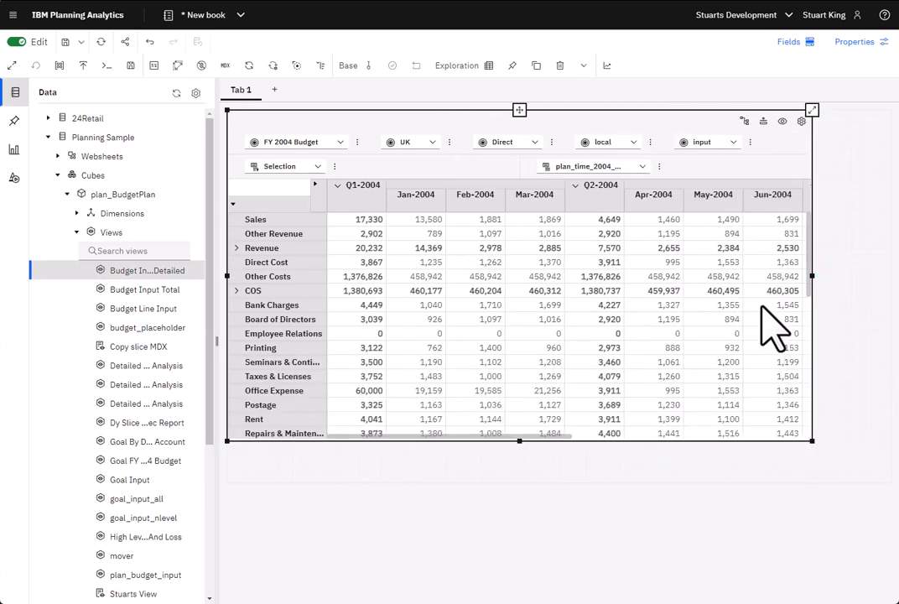
{"action": "left_click", "coordinate": [801, 122]}
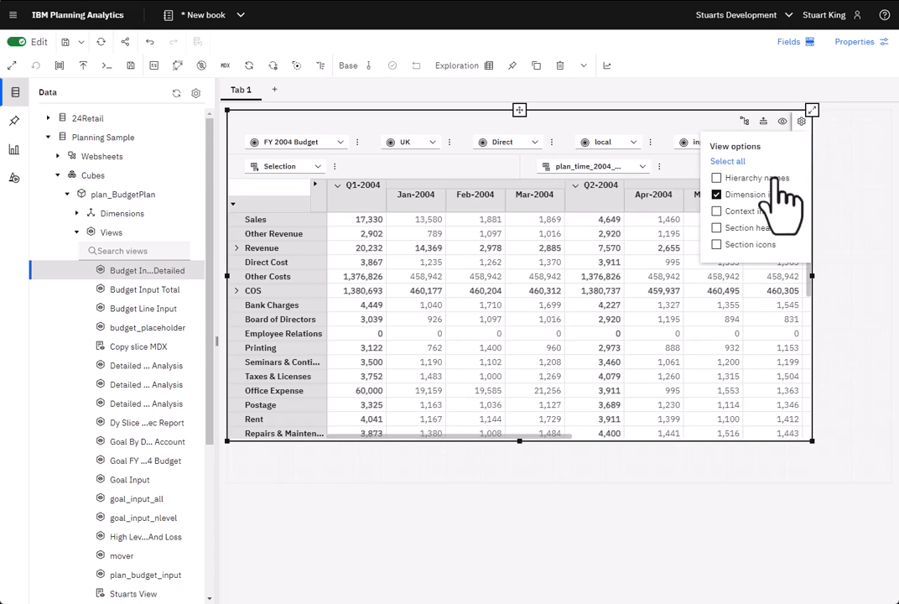
{"action": "left_click", "coordinate": [734, 214]}
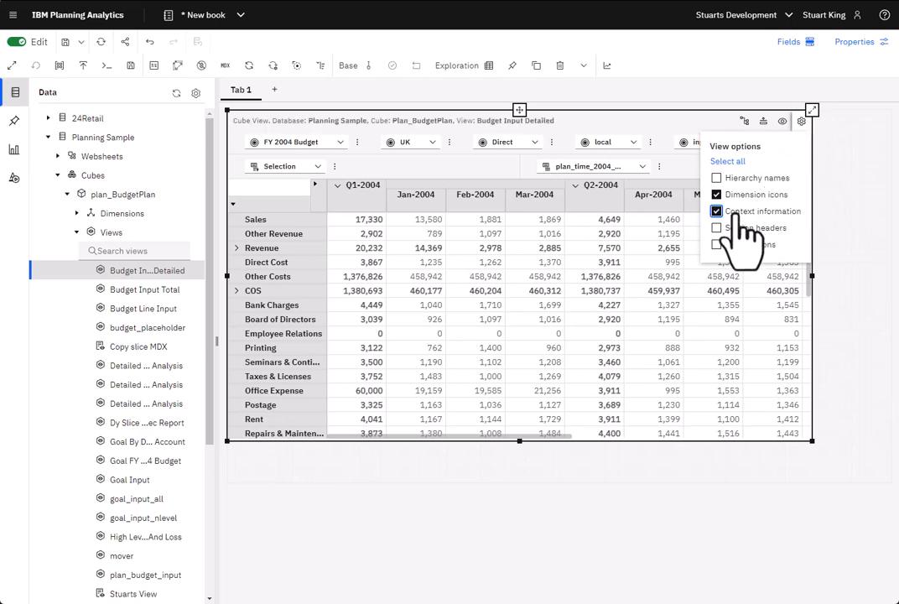
{"action": "left_click", "coordinate": [644, 125]}
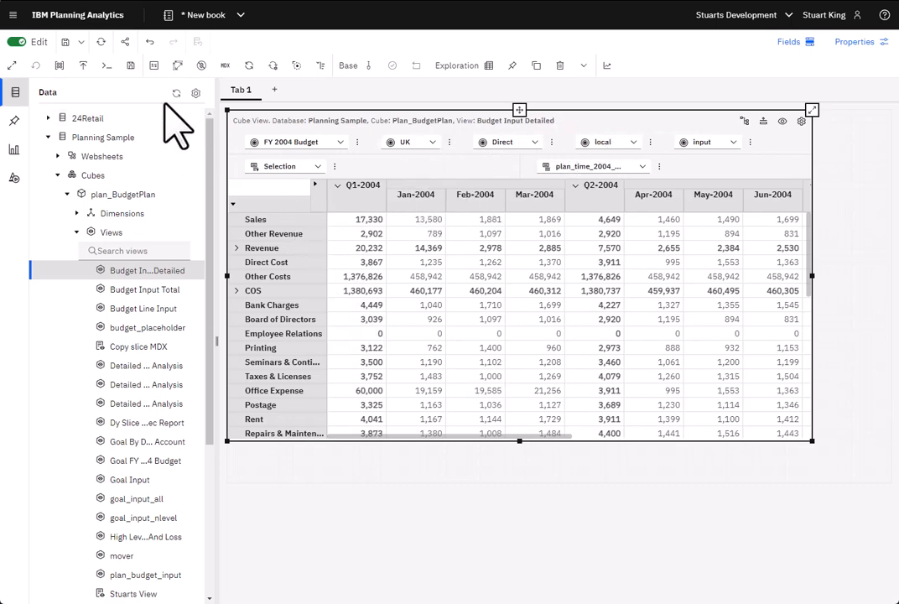
Hide the data tree and turn on the budget view's section headers, trying the section icons but leaving them off
{"action": "left_click", "coordinate": [131, 66]}
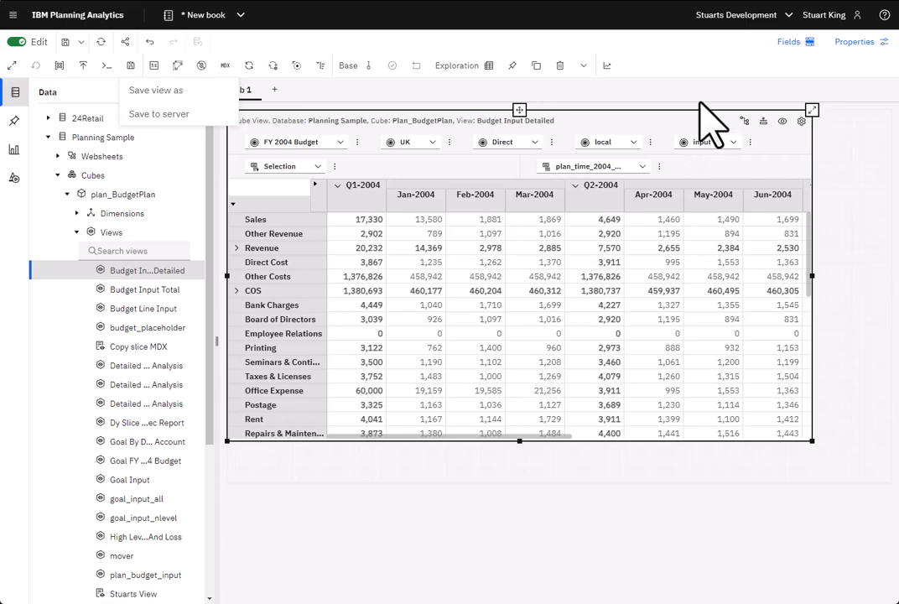
{"action": "left_click", "coordinate": [14, 93]}
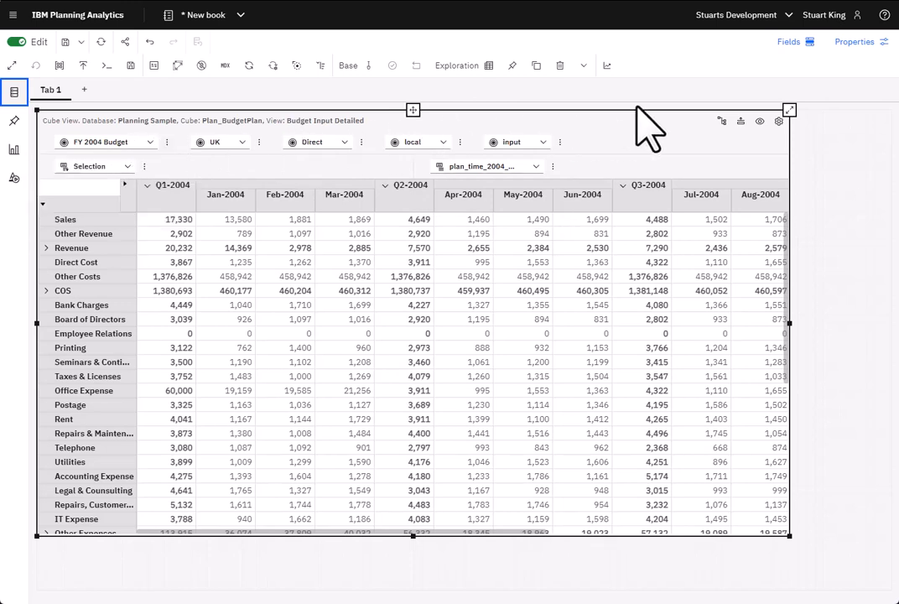
{"action": "left_click", "coordinate": [777, 123]}
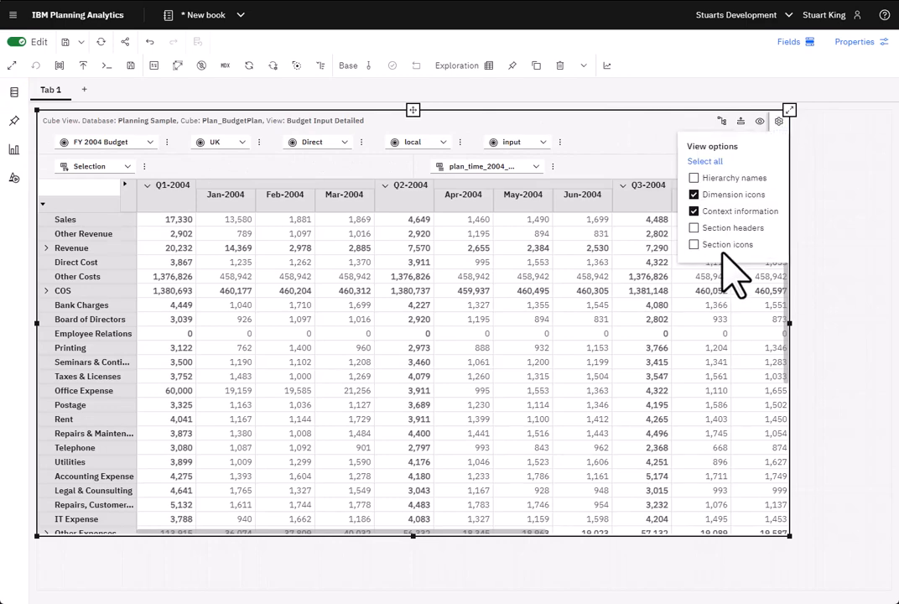
{"action": "left_click", "coordinate": [712, 228]}
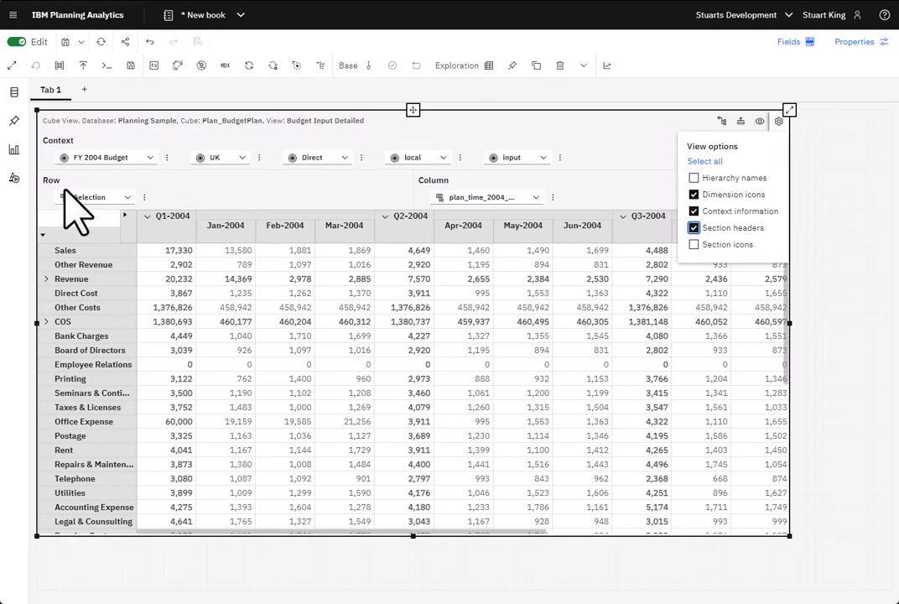
{"action": "left_click", "coordinate": [737, 251]}
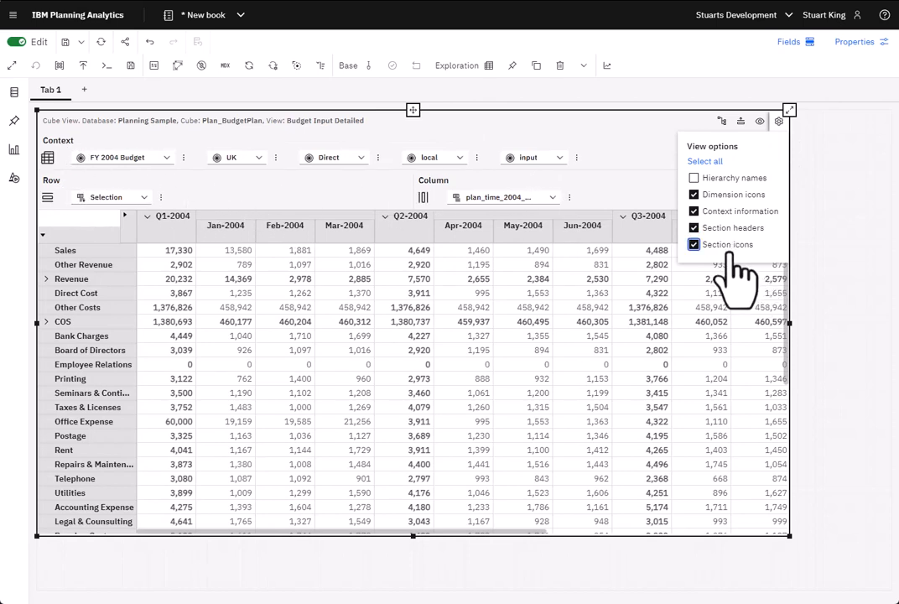
{"action": "left_click", "coordinate": [731, 229]}
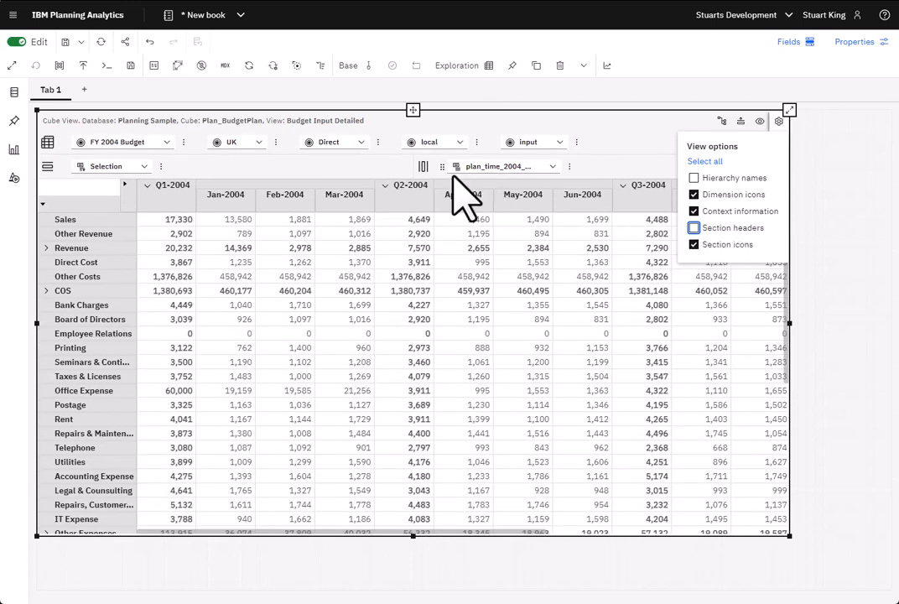
{"action": "left_click", "coordinate": [714, 245]}
{"action": "left_click", "coordinate": [713, 228]}
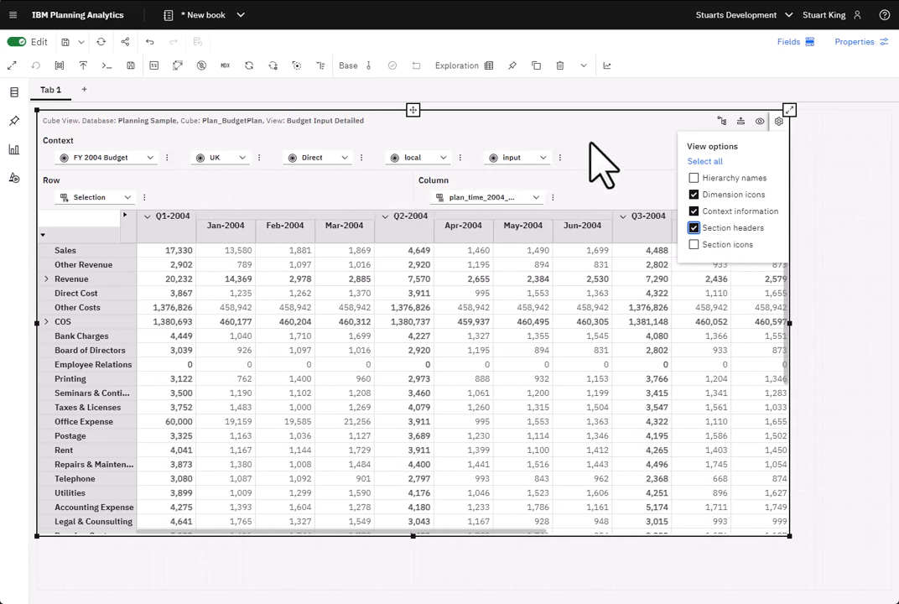
Try showing hierarchy names on the budget view's dimension selectors, and turn them off again
{"action": "left_click", "coordinate": [694, 179]}
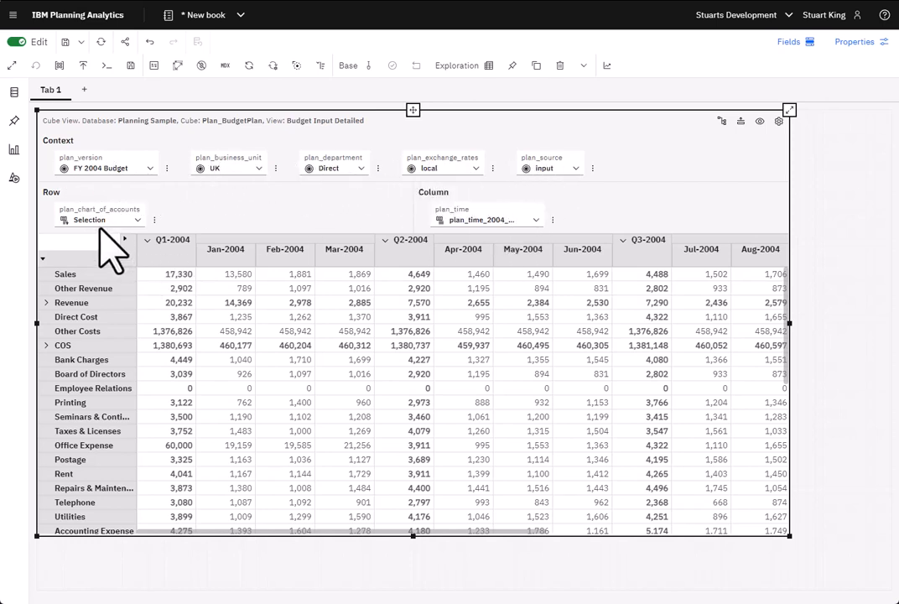
{"action": "left_click", "coordinate": [778, 121]}
{"action": "left_click", "coordinate": [723, 178]}
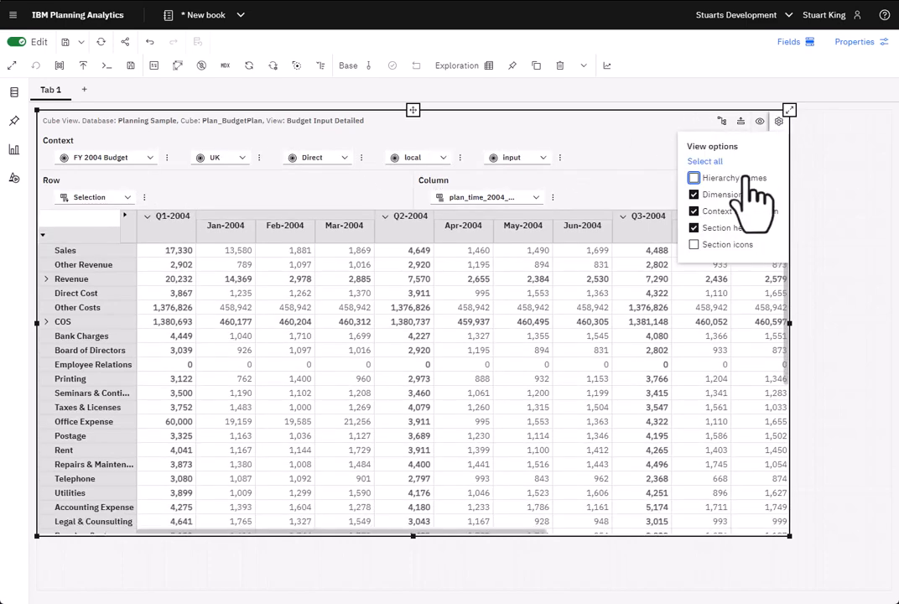
{"action": "left_click", "coordinate": [611, 155]}
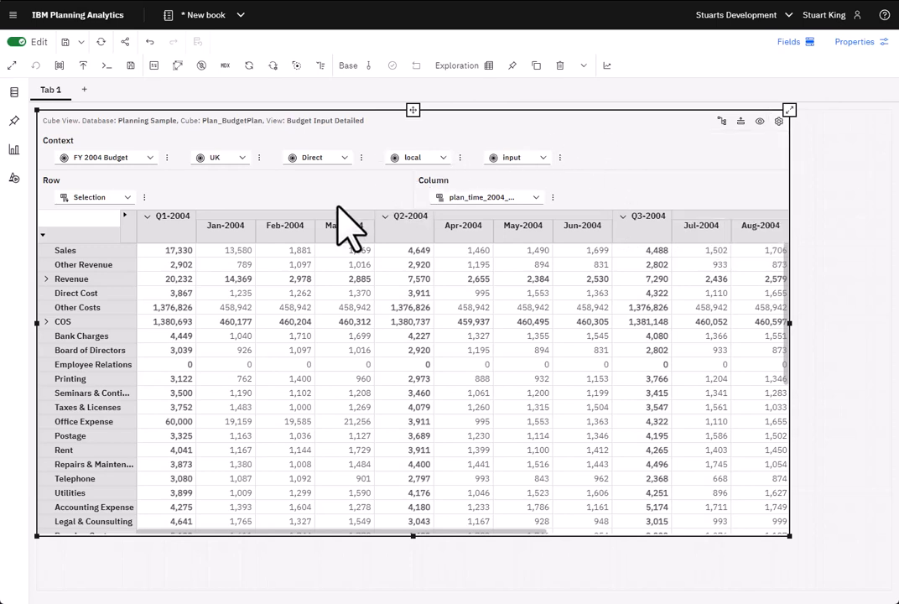
Move the business unit dimension from context to rows, and nest the department dimension between accounts and business units
{"action": "mouse_move", "coordinate": [312, 172]}
{"action": "mouse_move", "coordinate": [188, 159]}
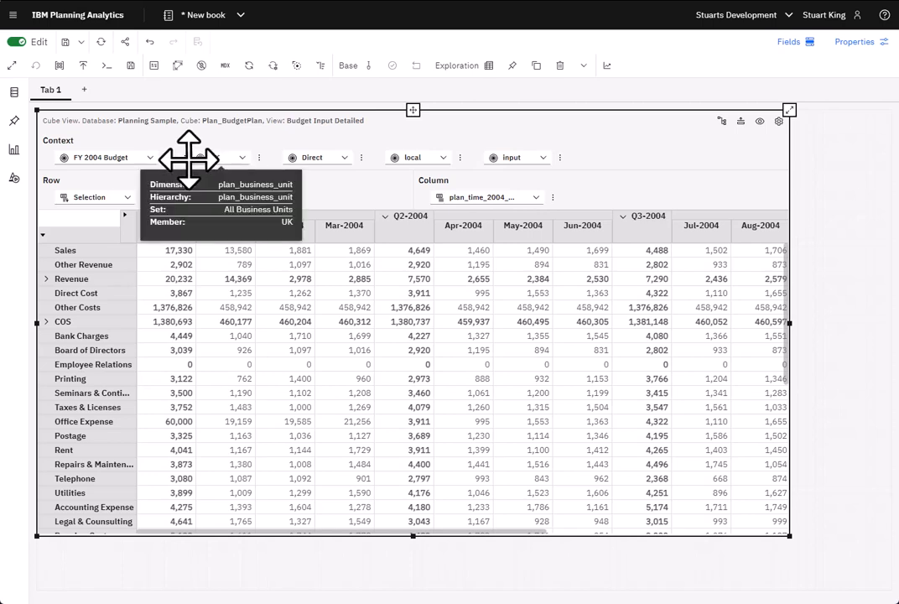
{"action": "left_click_drag", "start_coordinate": [188, 159], "coordinate": [178, 191]}
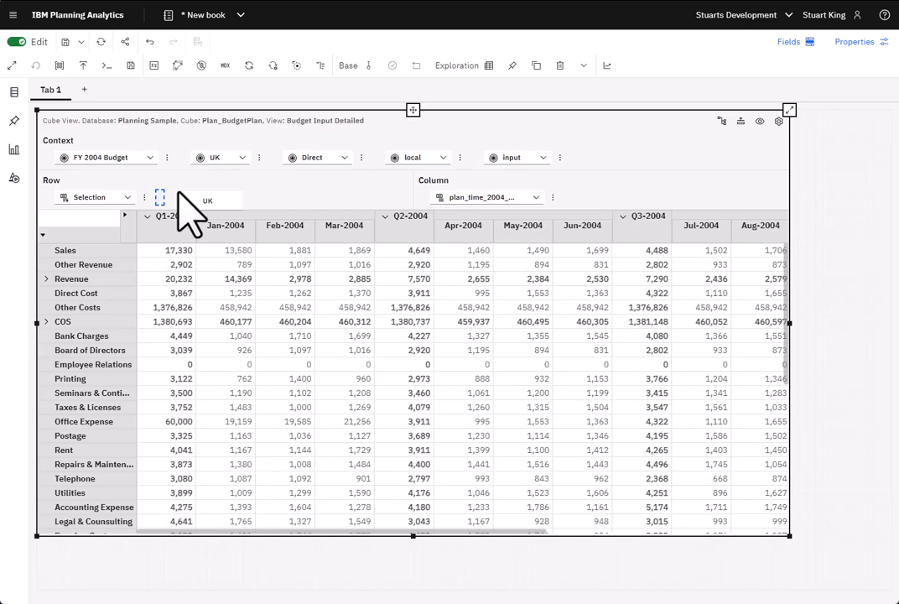
{"action": "left_click_drag", "start_coordinate": [177, 192], "coordinate": [178, 192]}
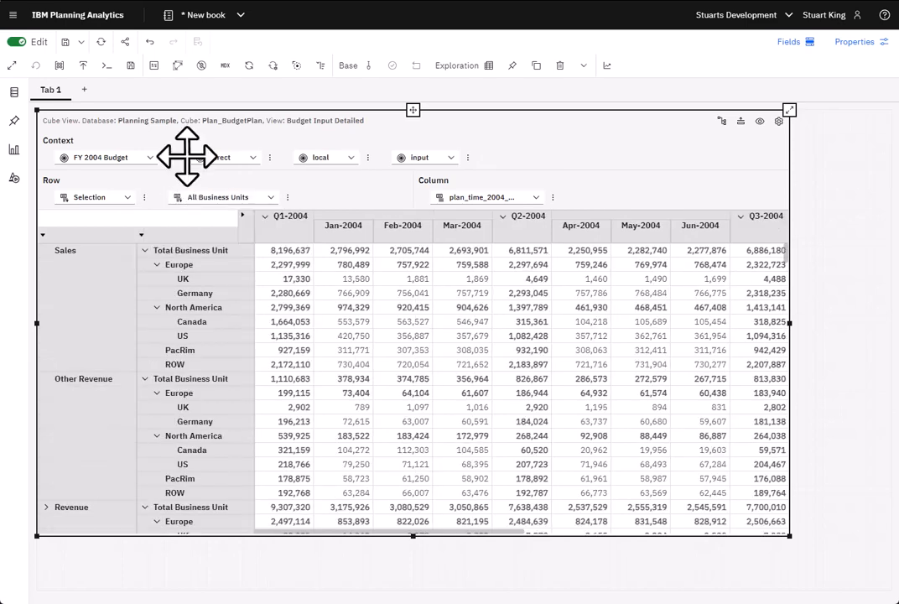
{"action": "left_click_drag", "start_coordinate": [186, 157], "coordinate": [236, 201]}
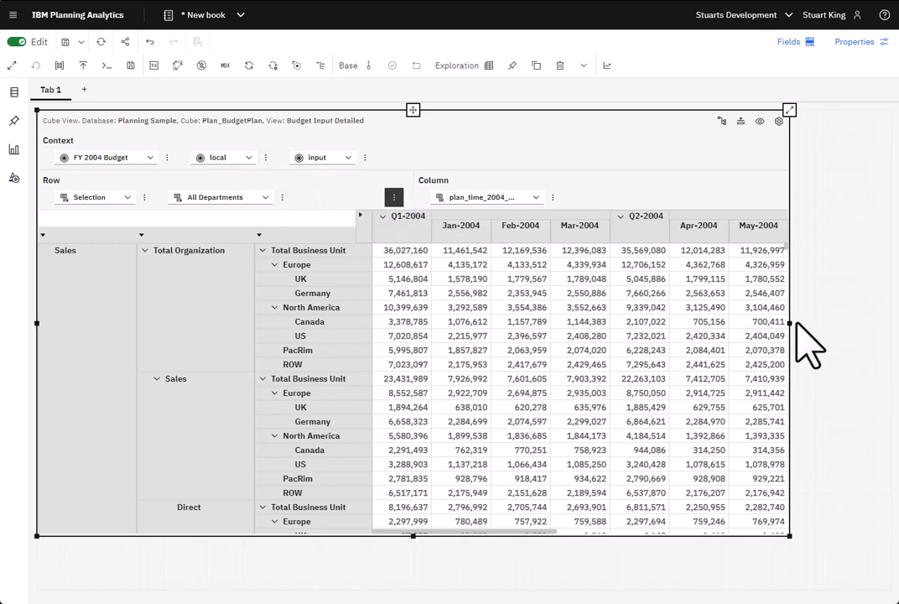
Narrow the budget view slightly and move the overflowed All Business Units dimension to the first row position
{"action": "mouse_move", "coordinate": [789, 323]}
{"action": "left_mouse_down"}
{"action": "mouse_move", "coordinate": [888, 321]}
{"action": "mouse_move", "coordinate": [860, 331]}
{"action": "mouse_move", "coordinate": [772, 323]}
{"action": "left_mouse_up"}
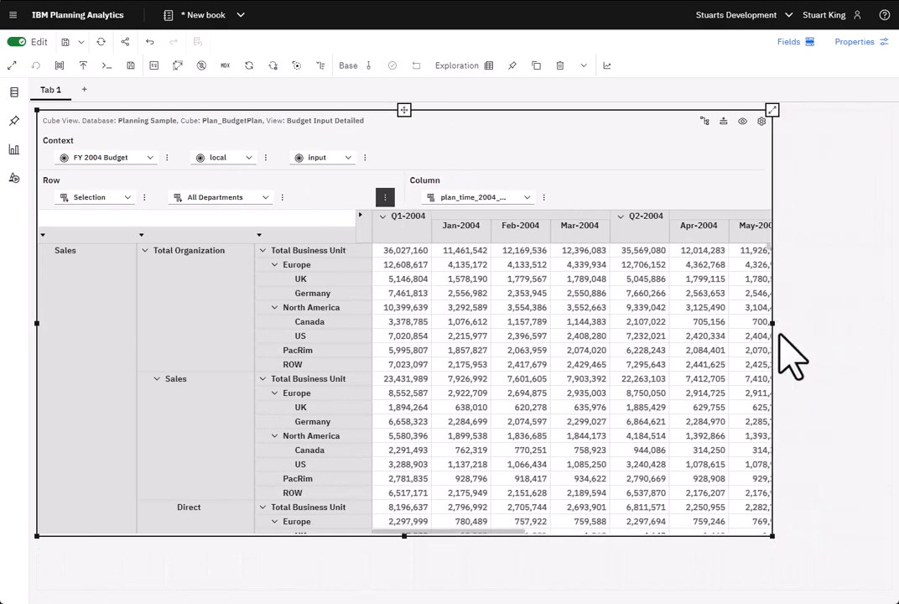
{"action": "left_click", "coordinate": [385, 198]}
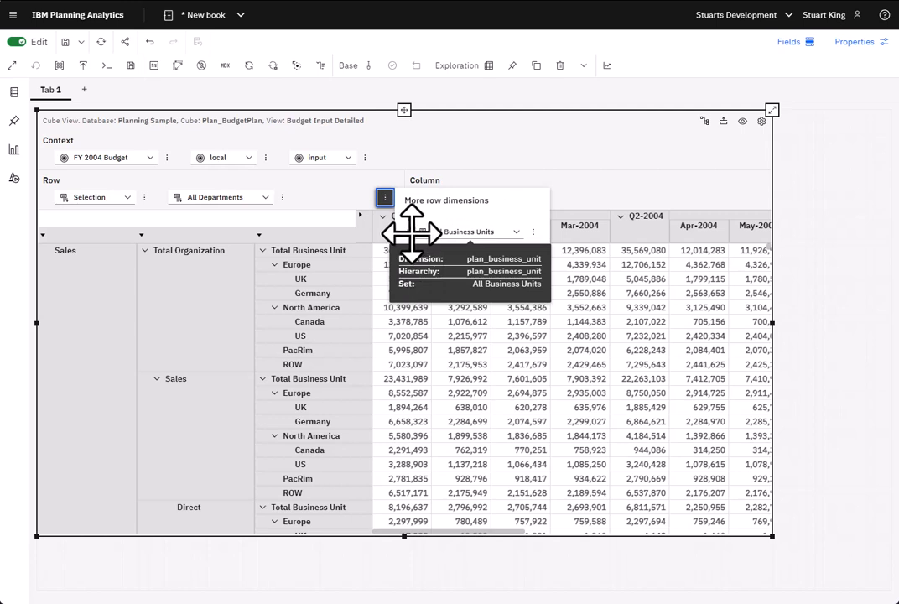
{"action": "mouse_move", "coordinate": [411, 233]}
{"action": "left_mouse_down"}
{"action": "mouse_move", "coordinate": [236, 195]}
{"action": "mouse_move", "coordinate": [47, 203]}
{"action": "left_mouse_up"}
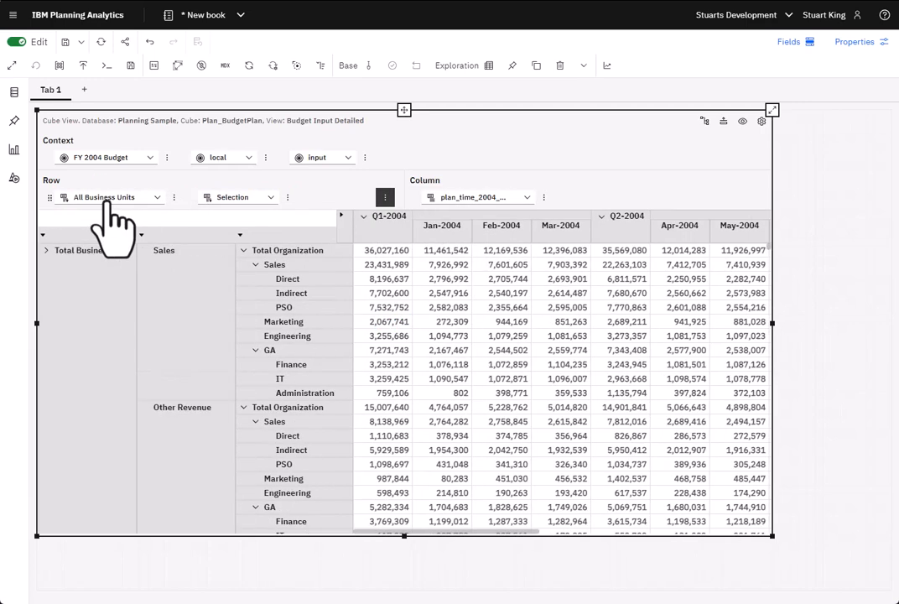
Return the All Departments dimension from rows to the end of the context, and place input before local there
{"action": "left_click", "coordinate": [384, 198]}
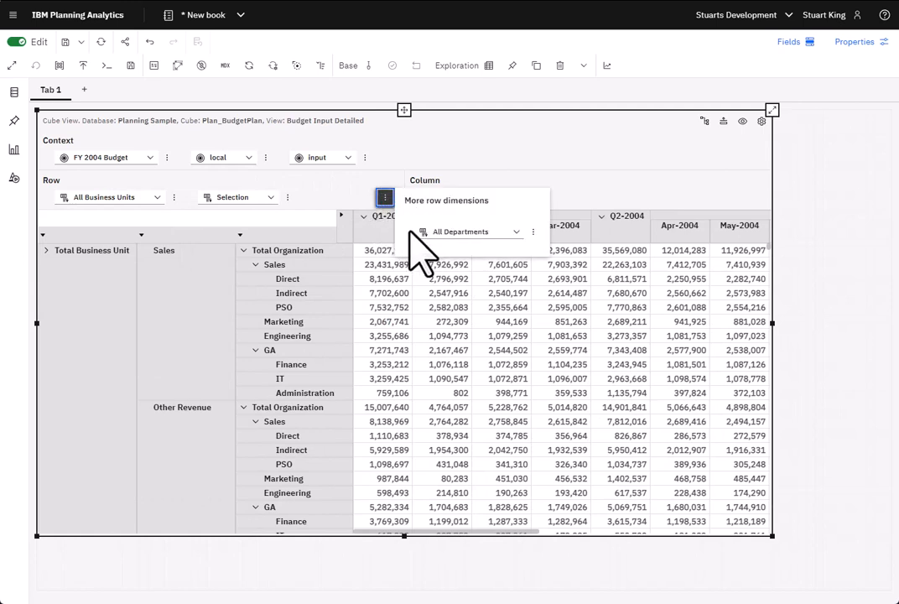
{"action": "left_click_drag", "start_coordinate": [410, 231], "coordinate": [431, 159]}
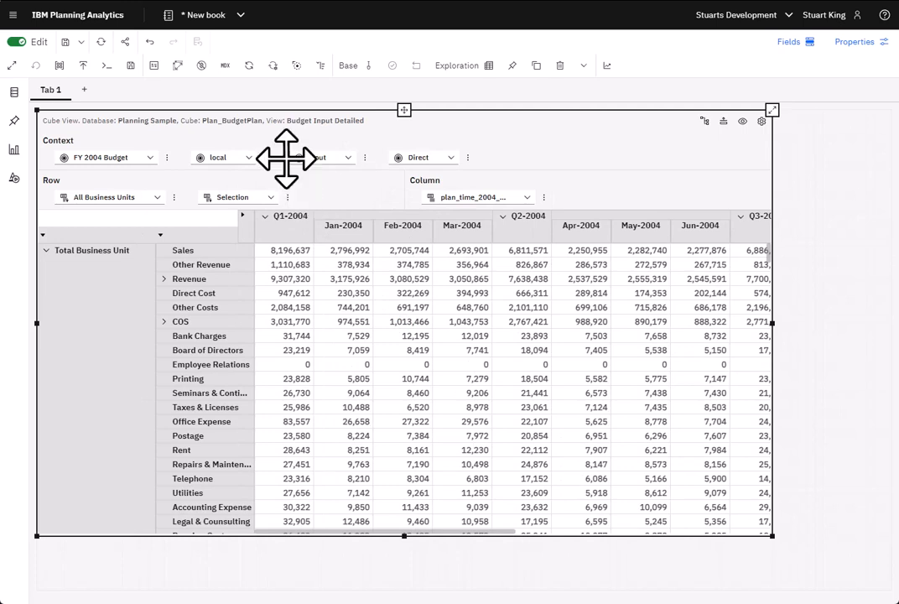
{"action": "left_click_drag", "start_coordinate": [286, 157], "coordinate": [176, 155]}
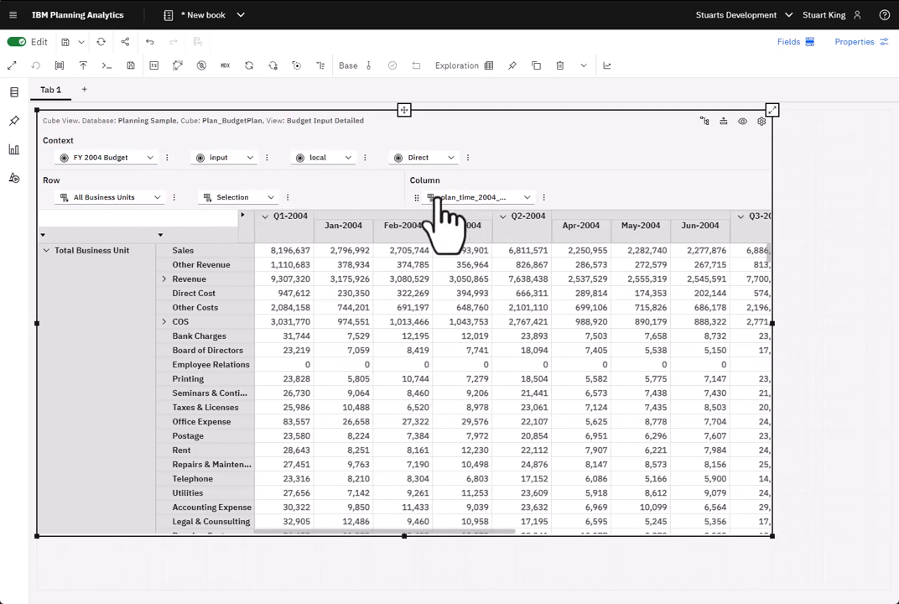
{"action": "left_click", "coordinate": [202, 156]}
Move the department dimension from context to columns and swap it with plan_time so All Departments is outermost
{"action": "mouse_move", "coordinate": [396, 161]}
{"action": "left_mouse_down"}
{"action": "mouse_move", "coordinate": [383, 156]}
{"action": "mouse_move", "coordinate": [537, 201]}
{"action": "mouse_move", "coordinate": [596, 193]}
{"action": "mouse_move", "coordinate": [568, 222]}
{"action": "left_mouse_up"}
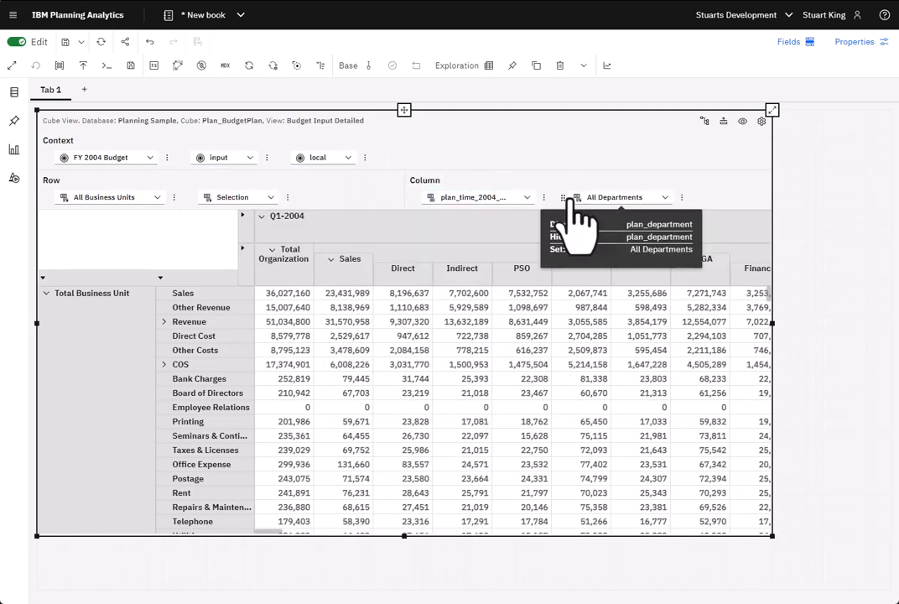
{"action": "left_click_drag", "start_coordinate": [565, 199], "coordinate": [463, 205]}
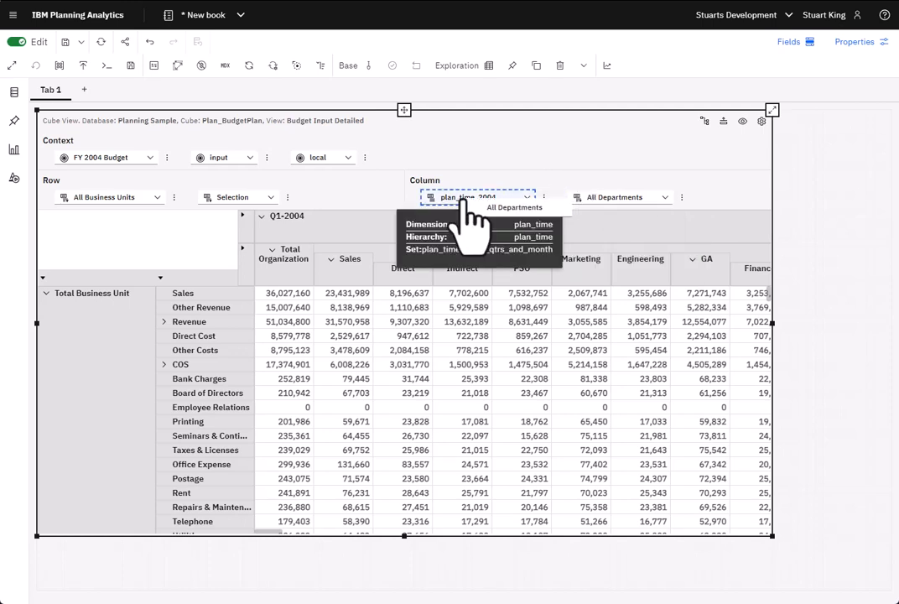
{"action": "left_click_drag", "start_coordinate": [464, 200], "coordinate": [480, 201]}
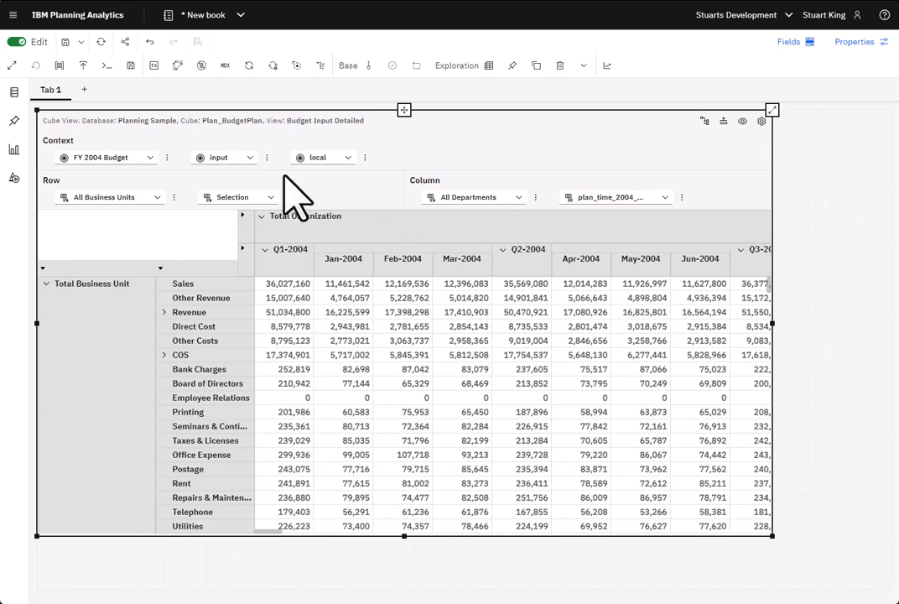
Swap the plan_version dimension in the context with plan_time in the columns, and swap the two back again
{"action": "mouse_move", "coordinate": [55, 158]}
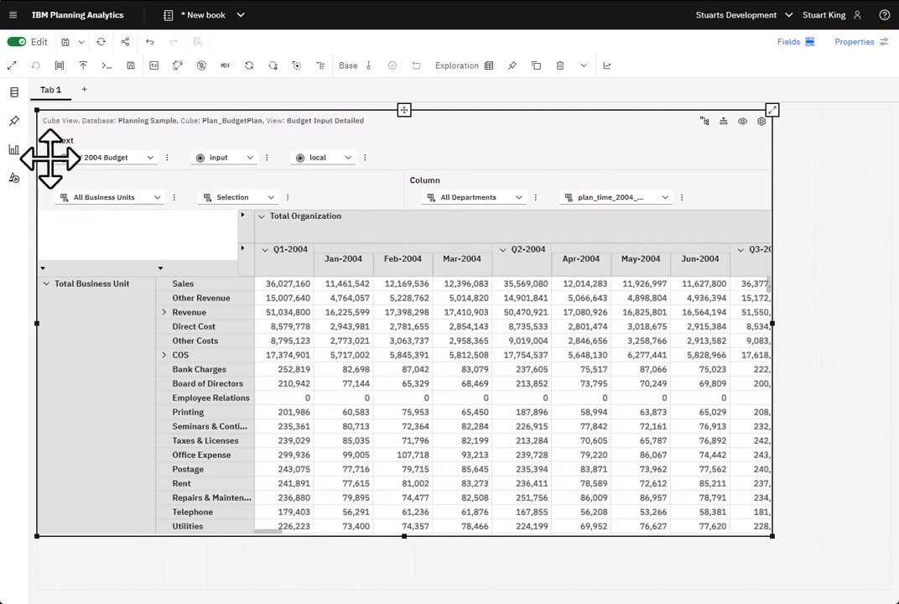
{"action": "left_click_drag", "start_coordinate": [51, 158], "coordinate": [94, 167]}
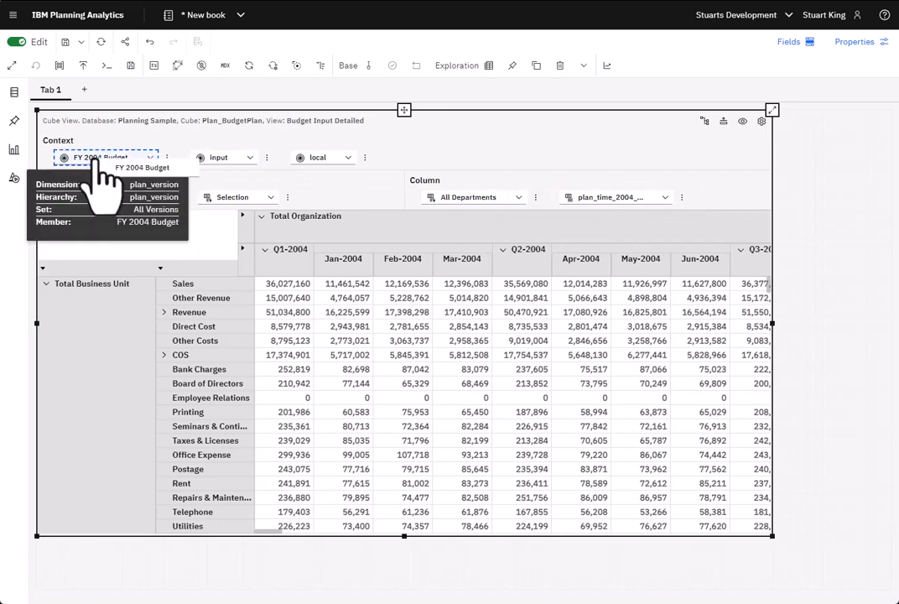
{"action": "left_click_drag", "start_coordinate": [96, 164], "coordinate": [610, 205]}
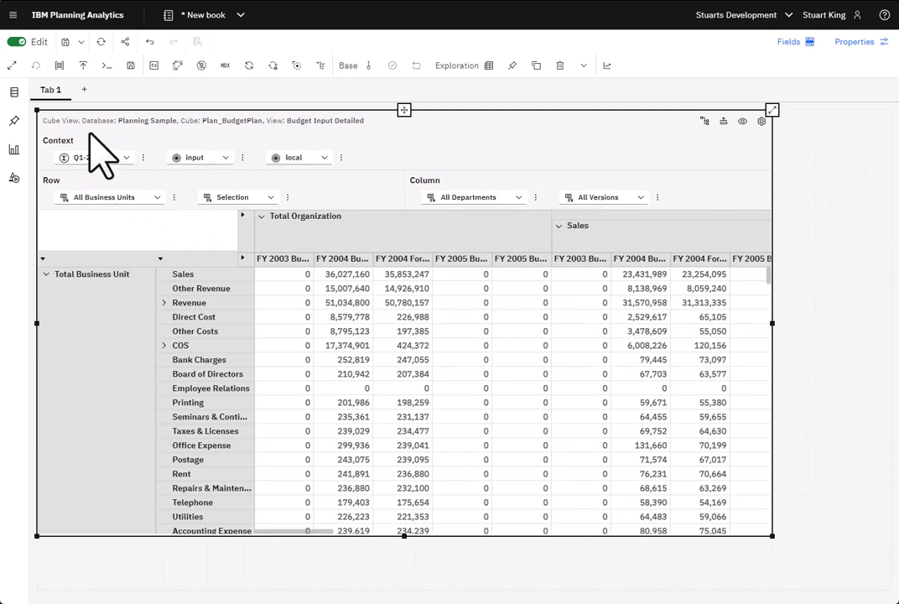
{"action": "left_click_drag", "start_coordinate": [100, 165], "coordinate": [101, 162]}
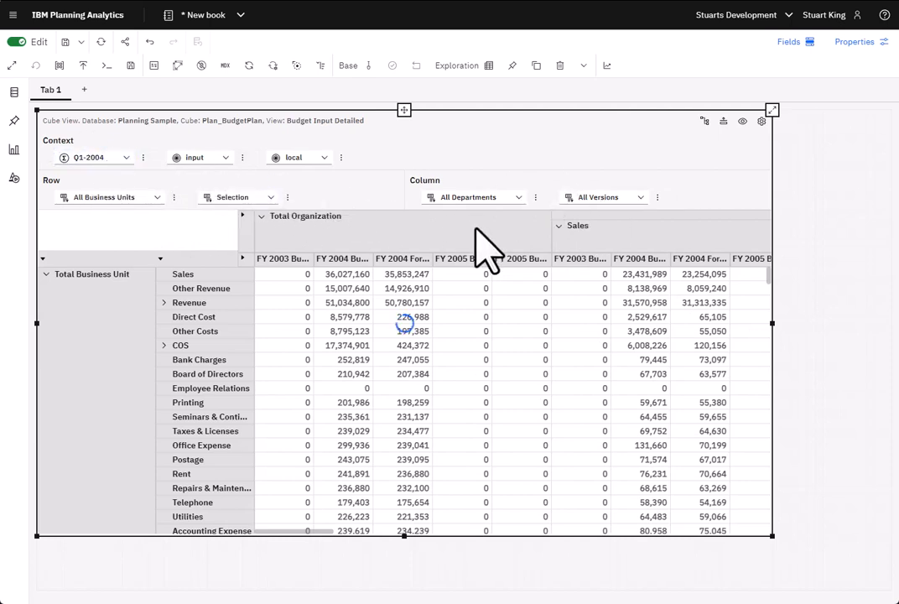
Move the department dimension from the columns to the end of the context, and return it to the columns with Move to column
{"action": "mouse_move", "coordinate": [471, 202]}
{"action": "left_mouse_down"}
{"action": "mouse_move", "coordinate": [419, 201]}
{"action": "mouse_move", "coordinate": [408, 159]}
{"action": "left_mouse_up"}
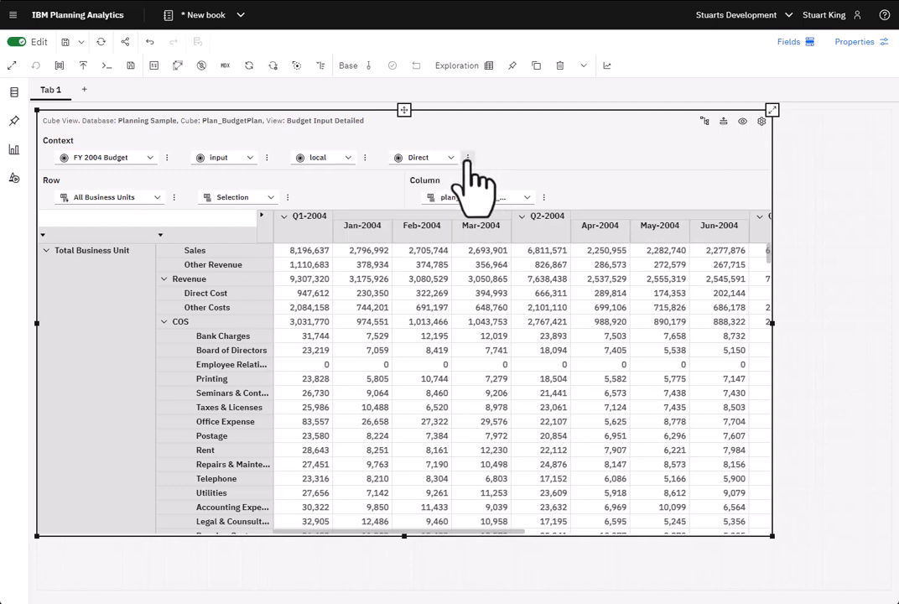
{"action": "left_click", "coordinate": [467, 159]}
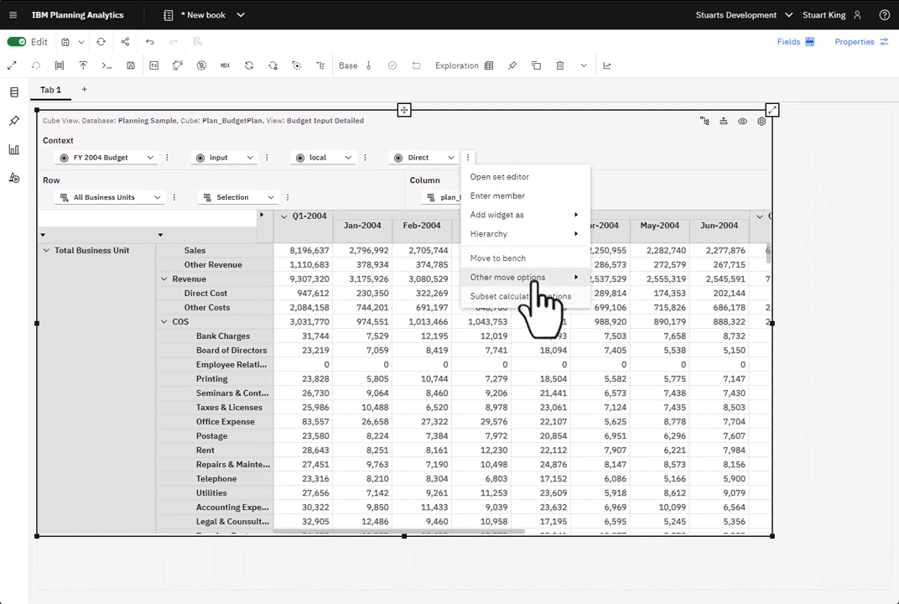
{"action": "mouse_move", "coordinate": [530, 280]}
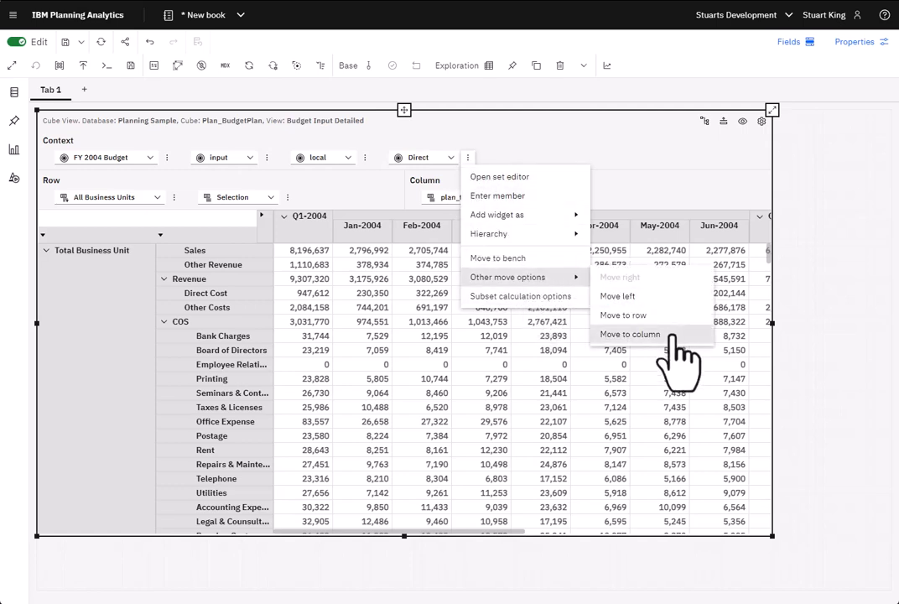
{"action": "left_click", "coordinate": [652, 336]}
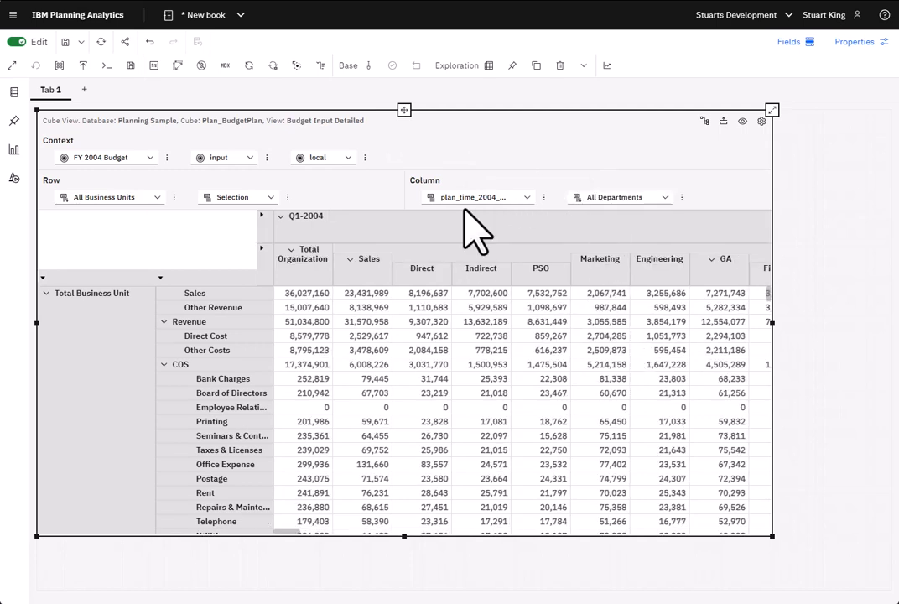
Use the Move left option to place All Departments ahead of plan_time in the columns
{"action": "left_click", "coordinate": [681, 198]}
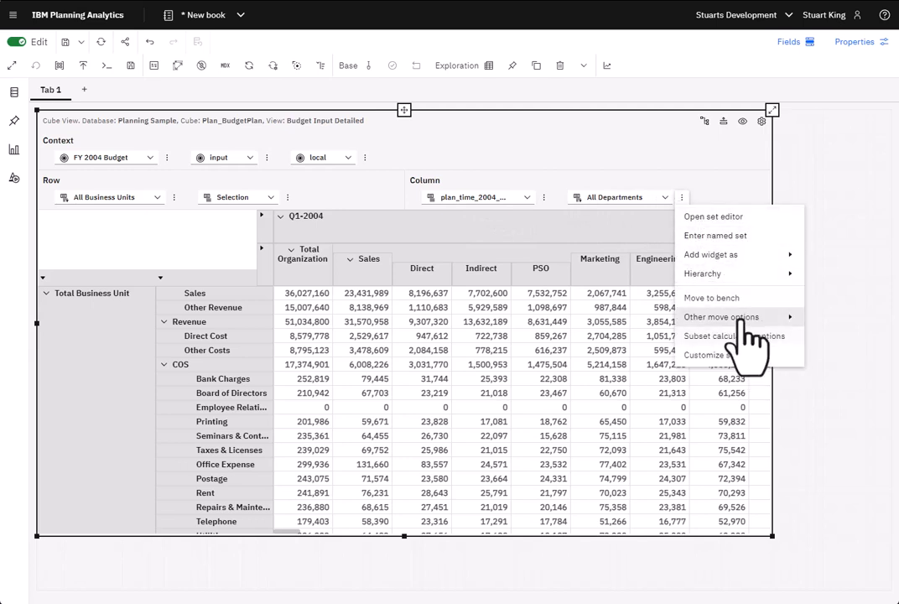
{"action": "mouse_move", "coordinate": [744, 322]}
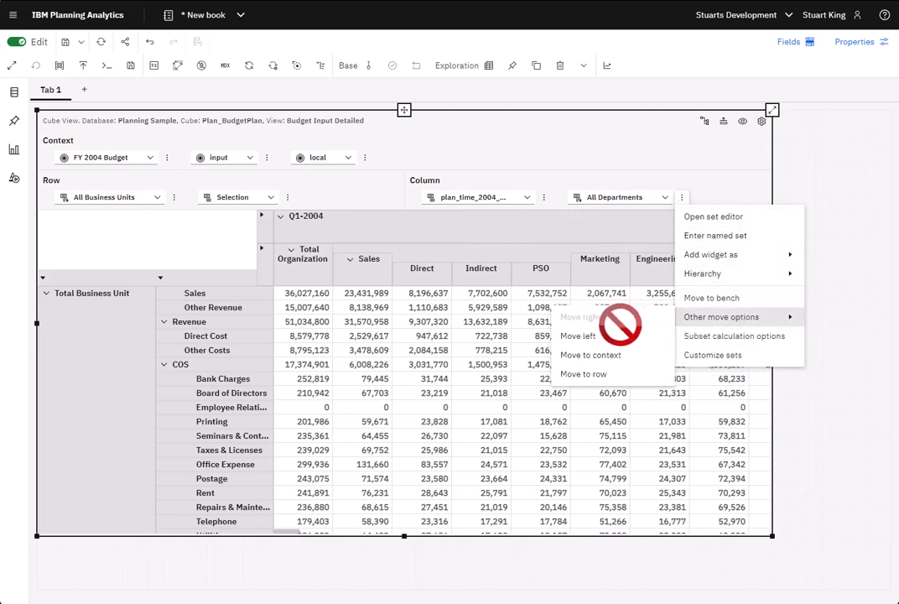
{"action": "left_click", "coordinate": [578, 337]}
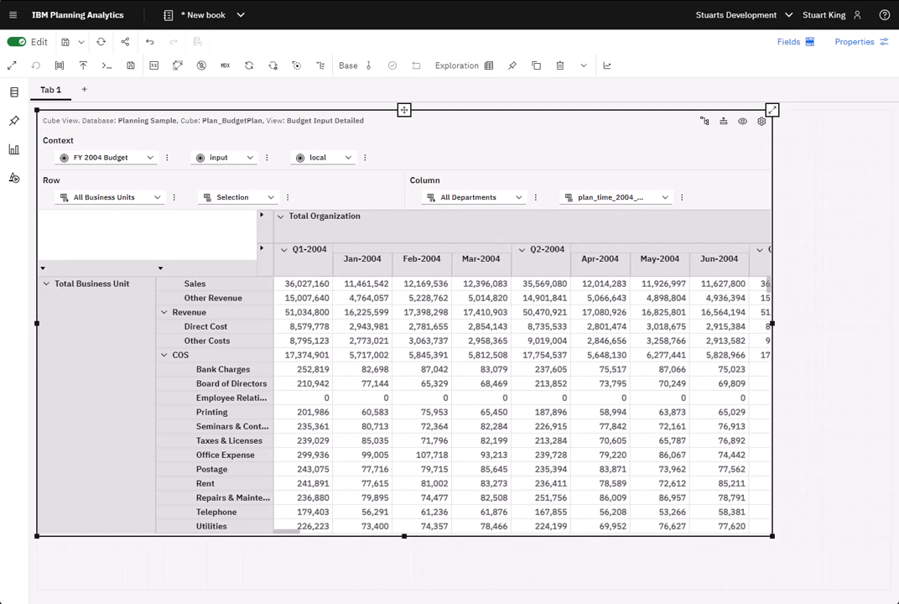
Undo the last view change, and remove the department hierarchy from the columns
{"action": "key", "text": "ctrl+z"}
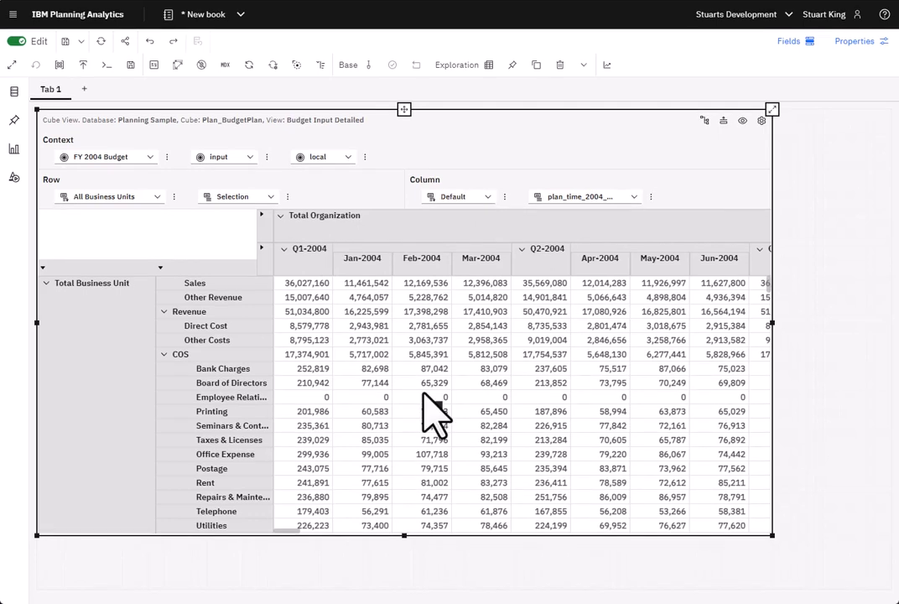
{"action": "left_click", "coordinate": [505, 198]}
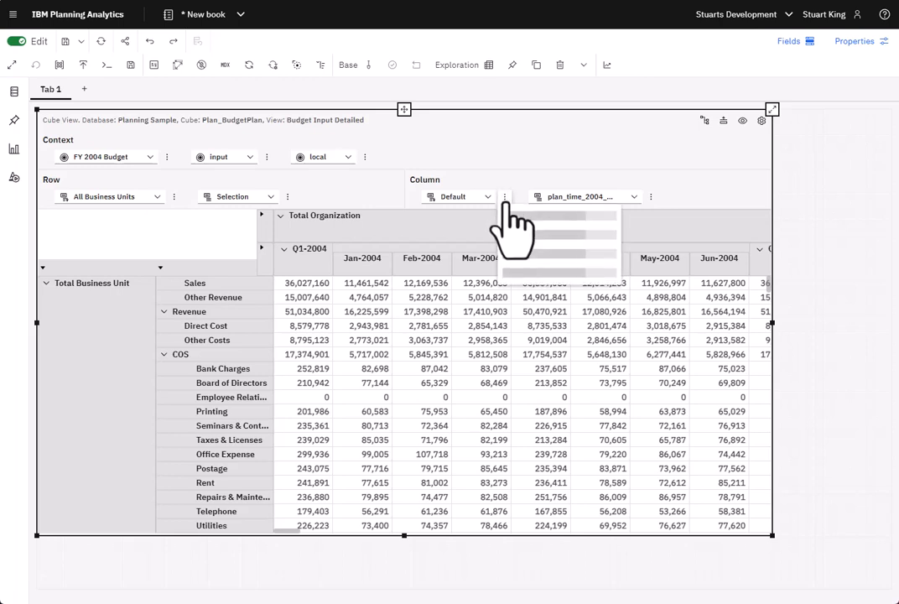
{"action": "mouse_move", "coordinate": [527, 276]}
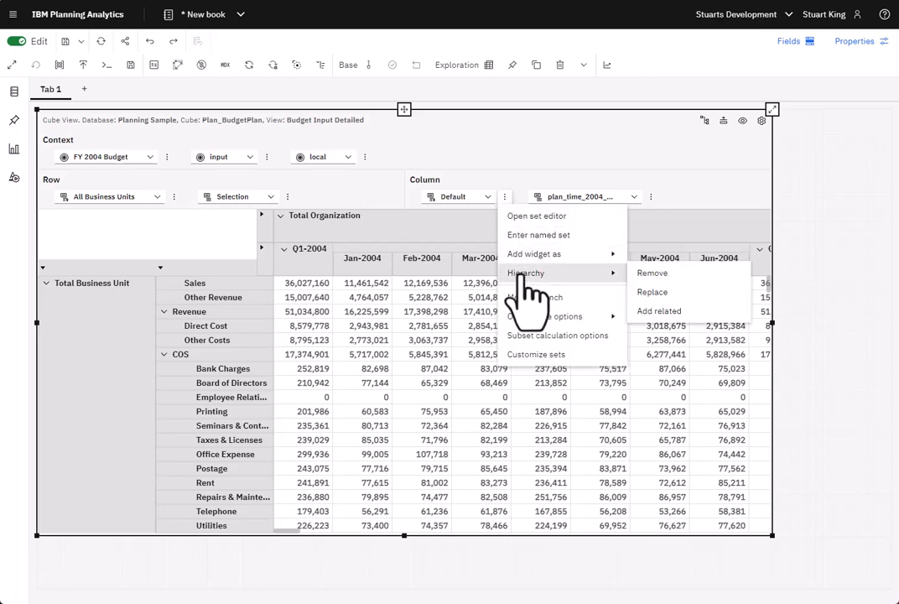
{"action": "left_click", "coordinate": [668, 275]}
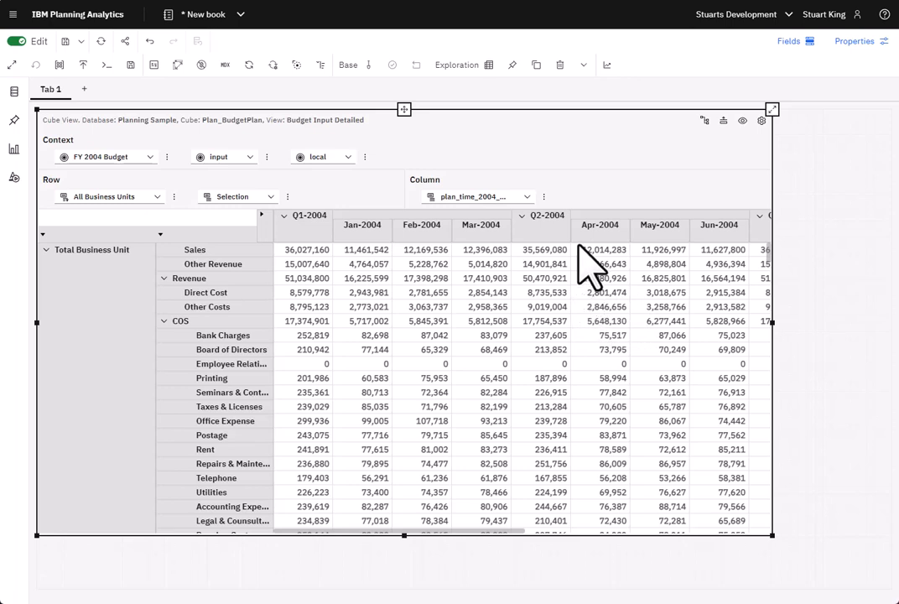
Check the benched dimensions and read the view's MDX statement down to its WHERE clause without changing it
{"action": "left_click", "coordinate": [742, 123]}
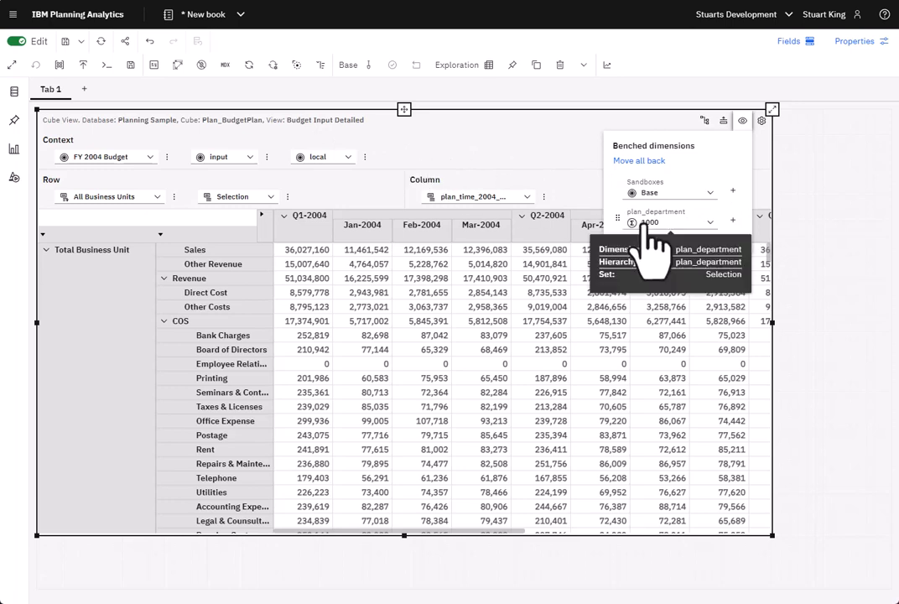
{"action": "left_click", "coordinate": [224, 65]}
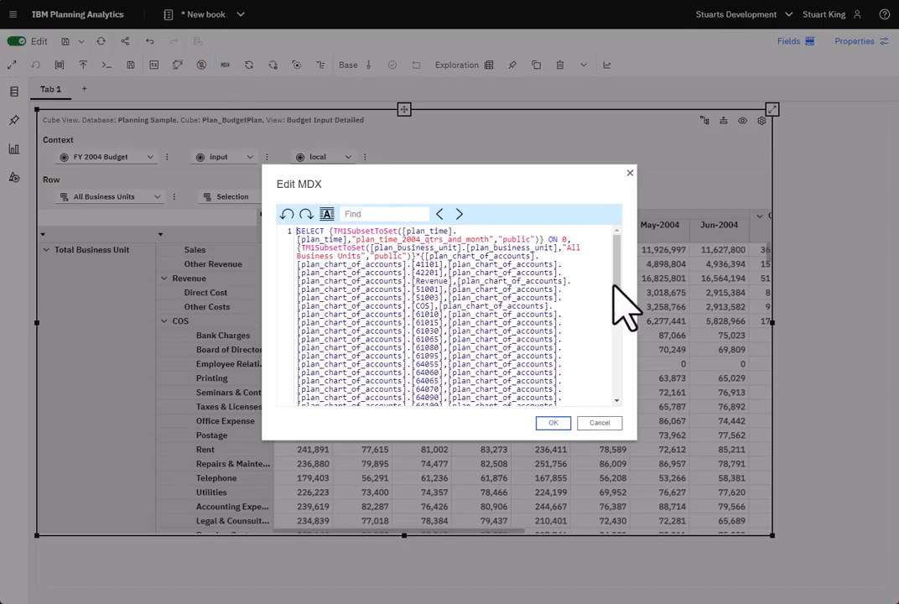
{"action": "left_click_drag", "start_coordinate": [614, 285], "coordinate": [618, 382]}
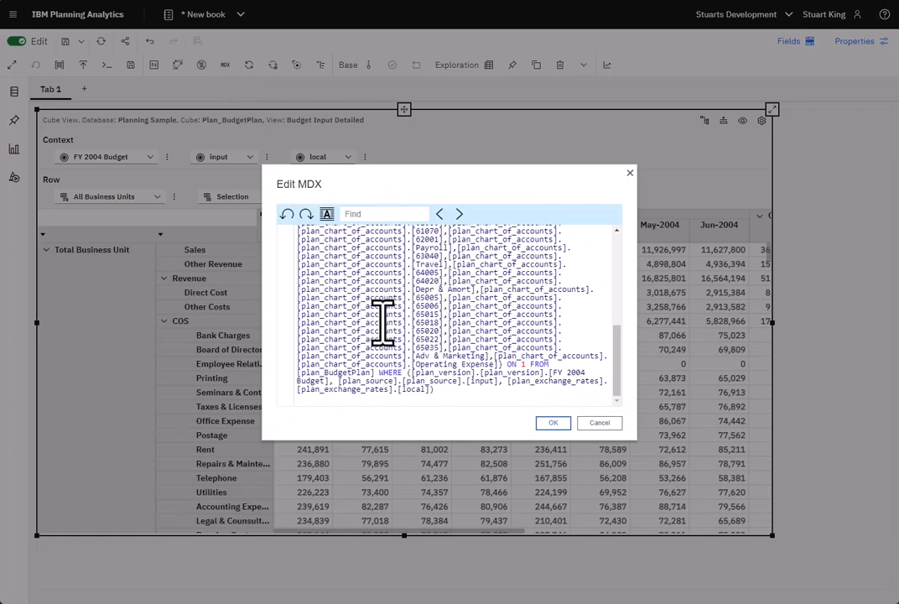
{"action": "scroll", "coordinate": [382, 322], "scroll_direction": "up", "scroll_amount": 10}
{"action": "scroll", "coordinate": [445, 311], "scroll_direction": "down", "scroll_amount": 10}
{"action": "left_click", "coordinate": [599, 423]}
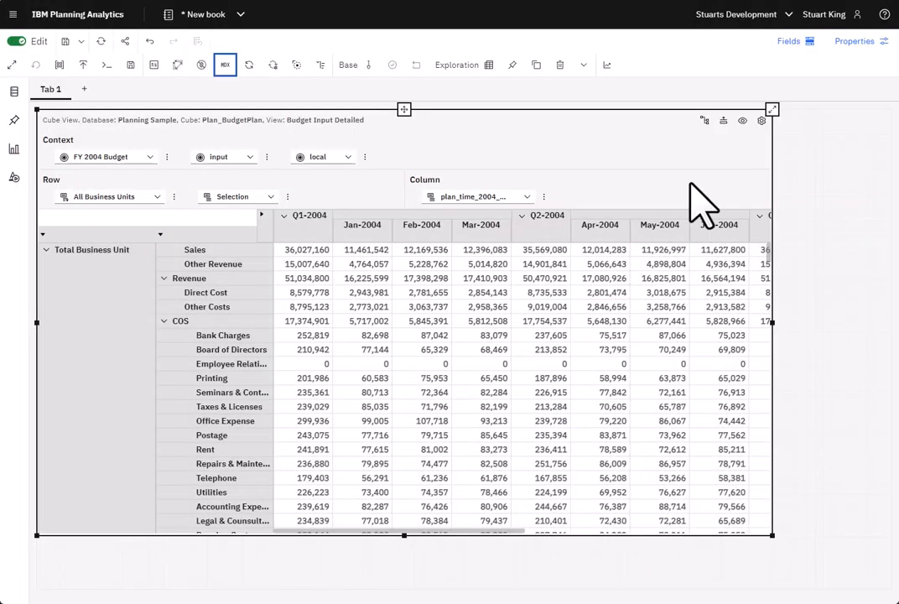
Add plan_department back from the benched dimensions to the context, and check for its member in the MDX WHERE clause
{"action": "left_click", "coordinate": [742, 120]}
{"action": "left_click", "coordinate": [732, 221]}
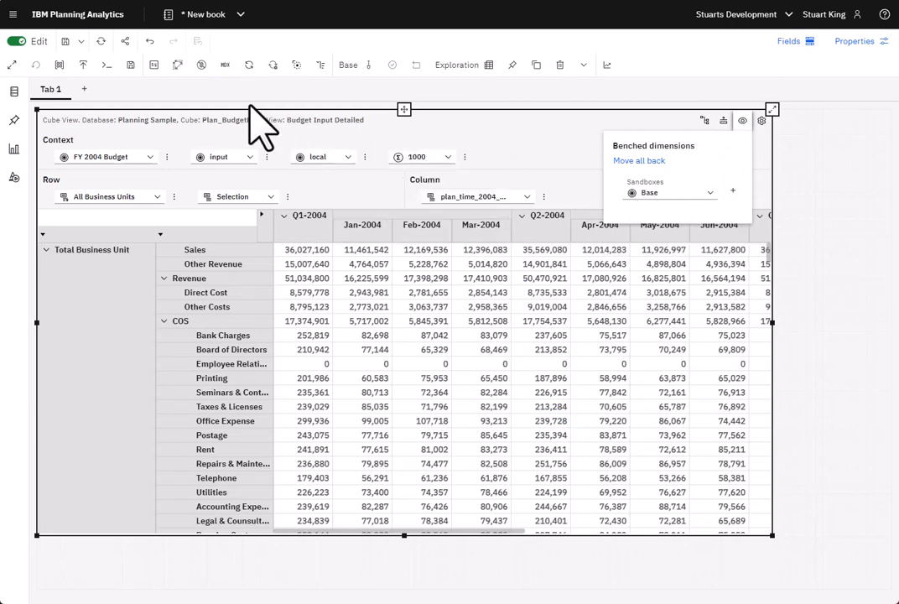
{"action": "left_click", "coordinate": [224, 64]}
{"action": "scroll", "coordinate": [502, 336], "scroll_direction": "down", "scroll_amount": 5}
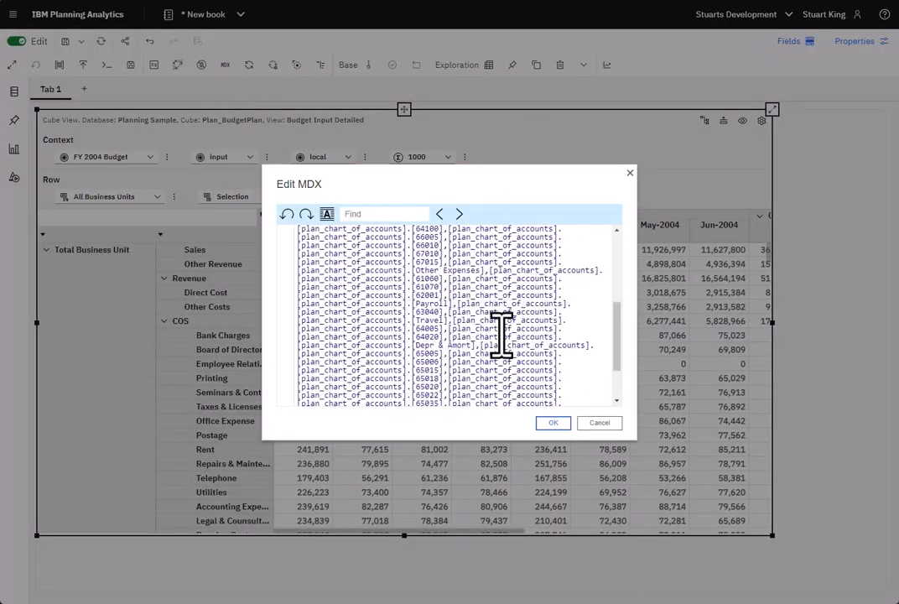
{"action": "scroll", "coordinate": [502, 336], "scroll_direction": "down", "scroll_amount": 3}
{"action": "left_click_drag", "start_coordinate": [442, 380], "coordinate": [437, 399]}
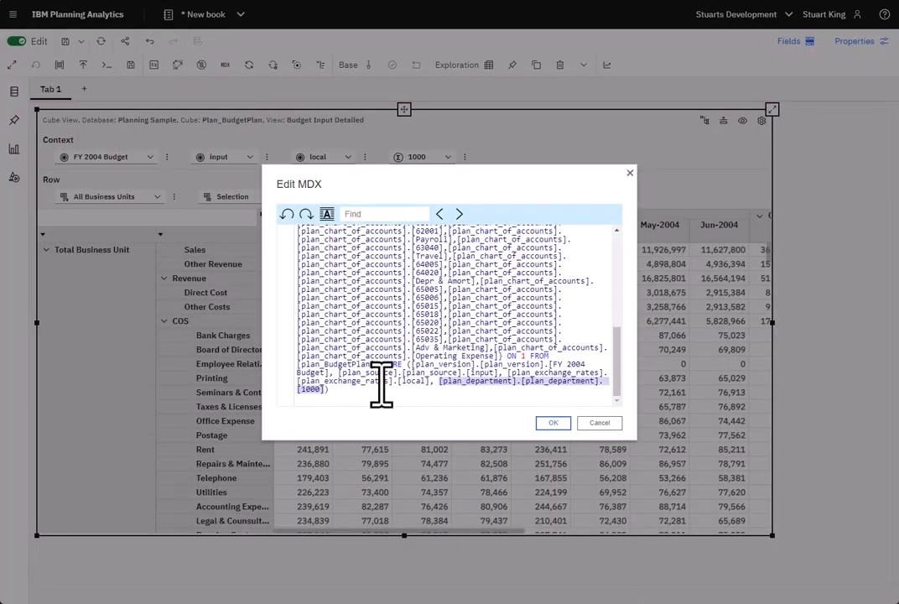
{"action": "scroll", "coordinate": [438, 368], "scroll_direction": "up", "scroll_amount": 3}
{"action": "left_click", "coordinate": [598, 423]}
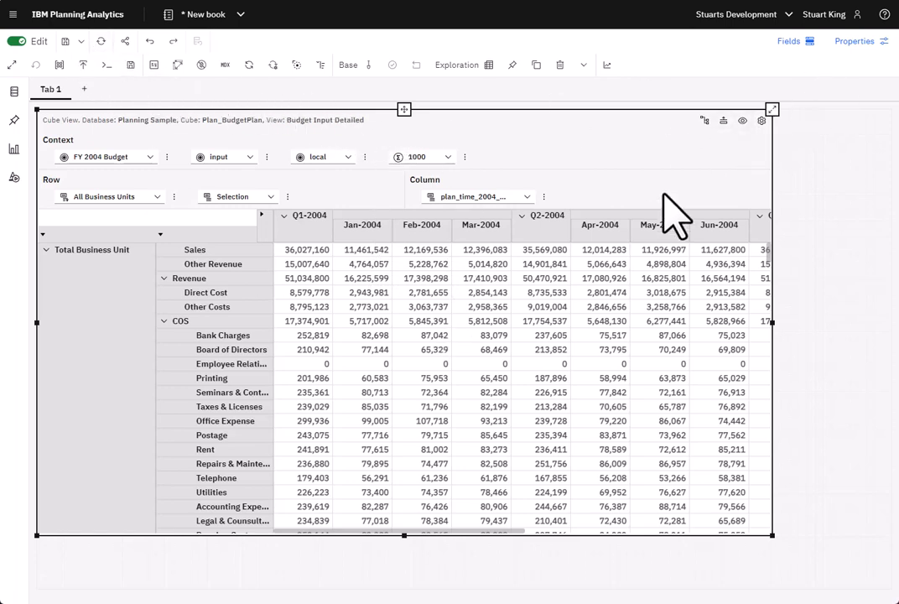
Collapse and restore the context, row and column tiles, and hide and redisplay the cube view's entire overview area
{"action": "left_click", "coordinate": [723, 120]}
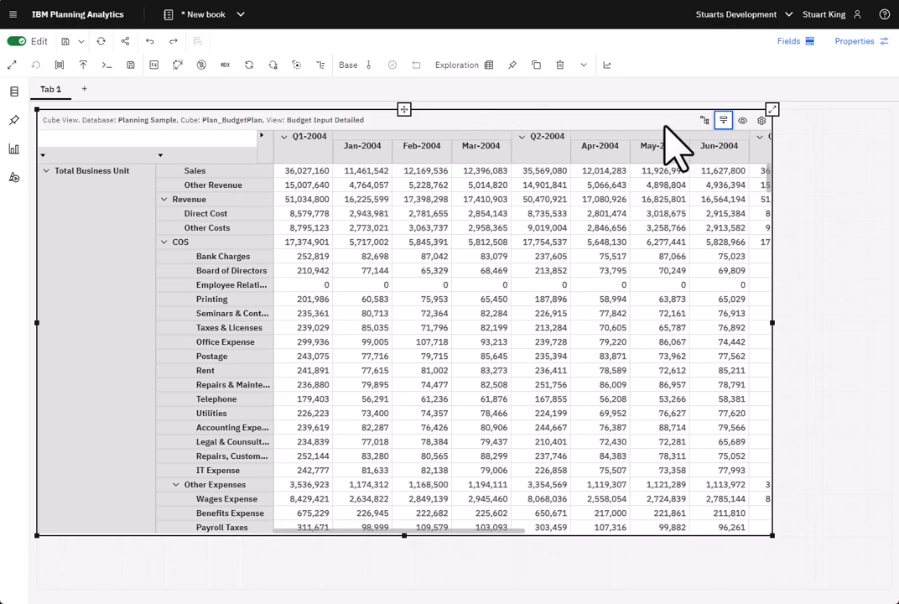
{"action": "left_click", "coordinate": [723, 118]}
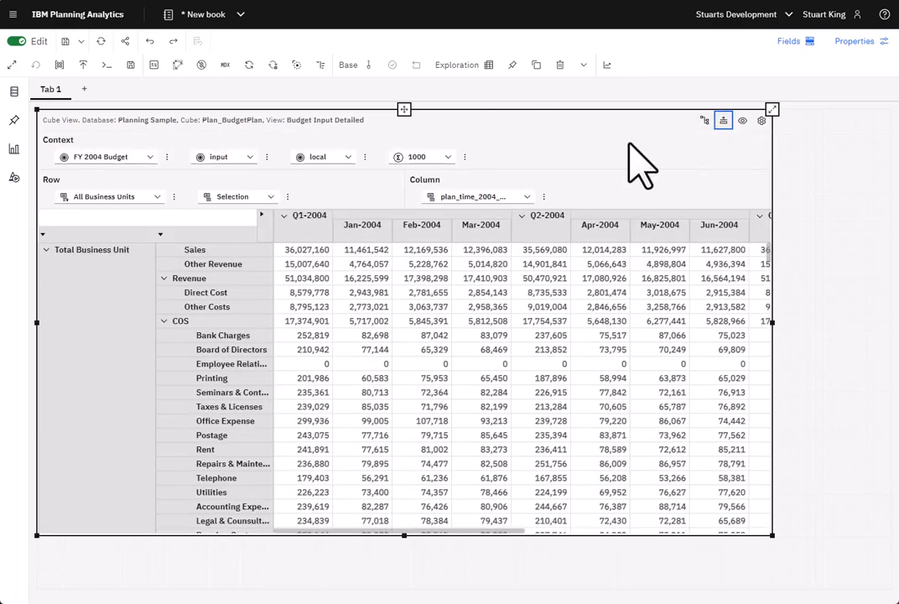
{"action": "left_click", "coordinate": [584, 65]}
{"action": "left_click", "coordinate": [829, 226]}
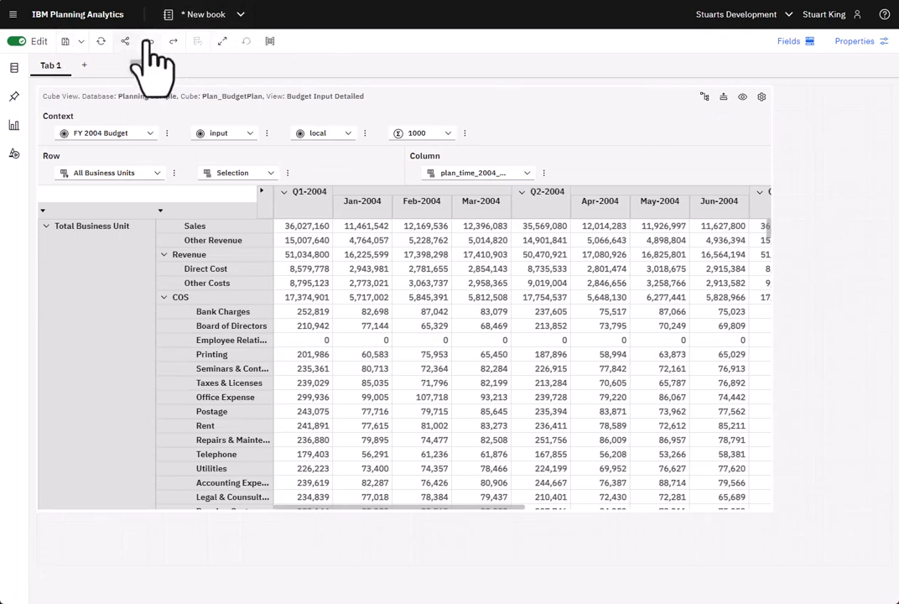
{"action": "left_click", "coordinate": [573, 124]}
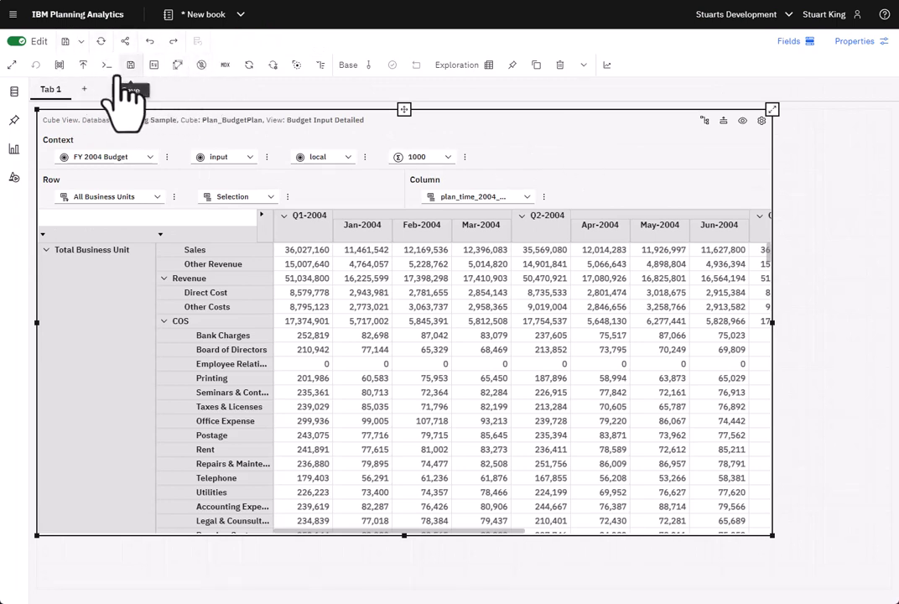
{"action": "left_click", "coordinate": [583, 66]}
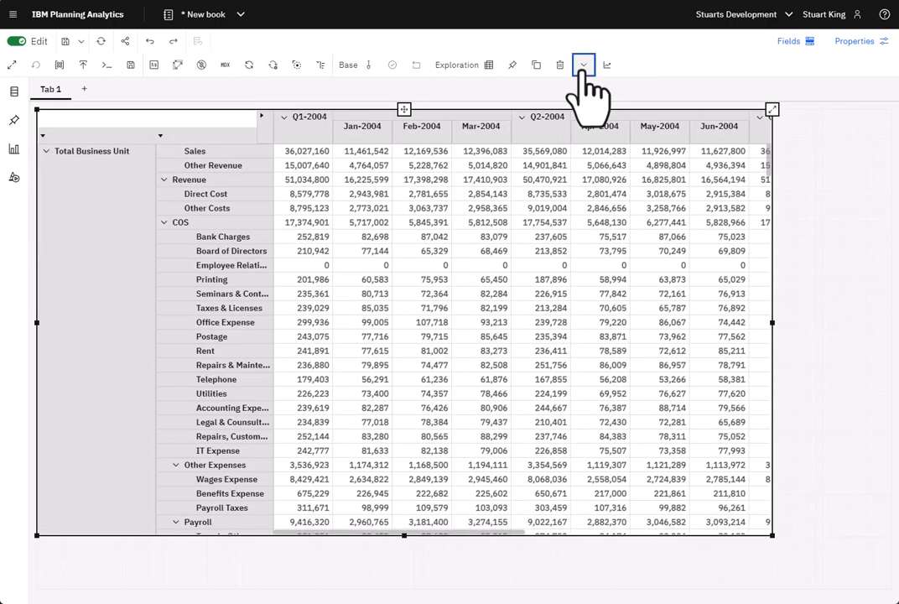
{"action": "left_click", "coordinate": [583, 65]}
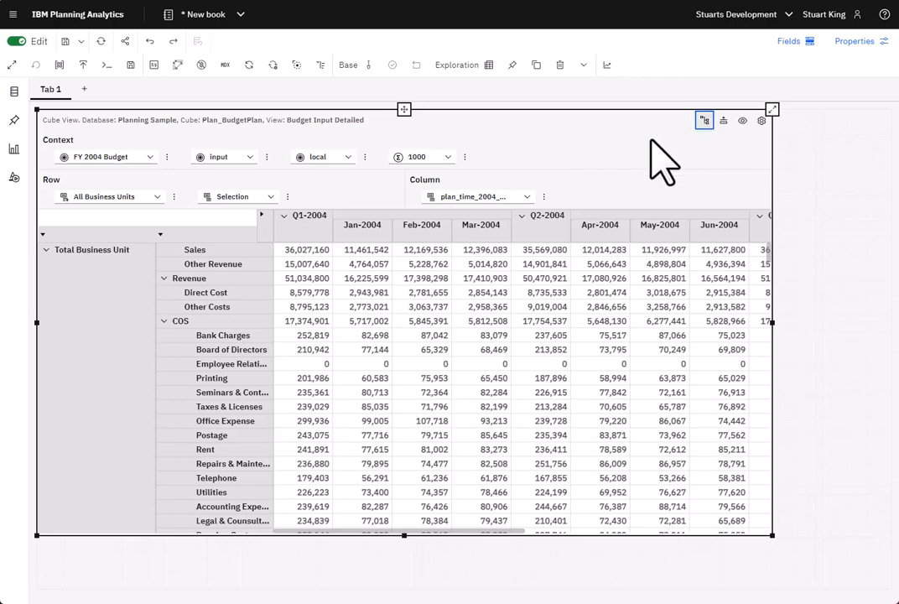
Browse and collapse the Planning Sample database in the data tree, and locate the open budget view there from the cube view
{"action": "left_click", "coordinate": [14, 91]}
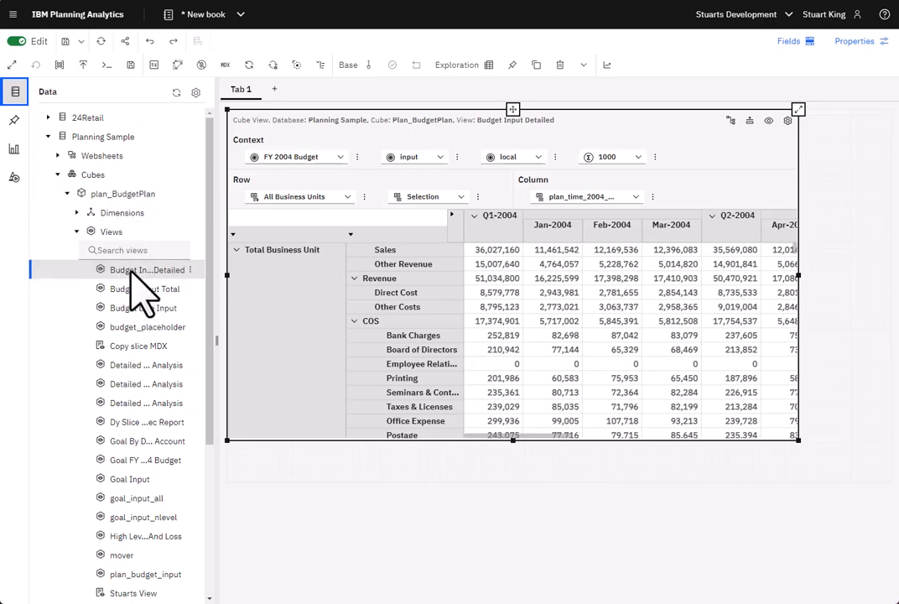
{"action": "left_click", "coordinate": [49, 137]}
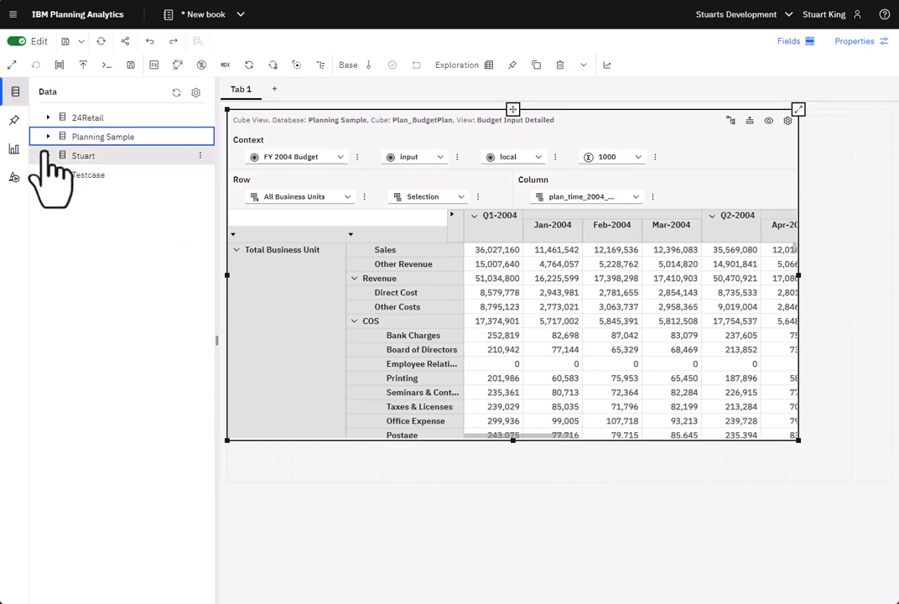
{"action": "left_click", "coordinate": [48, 139]}
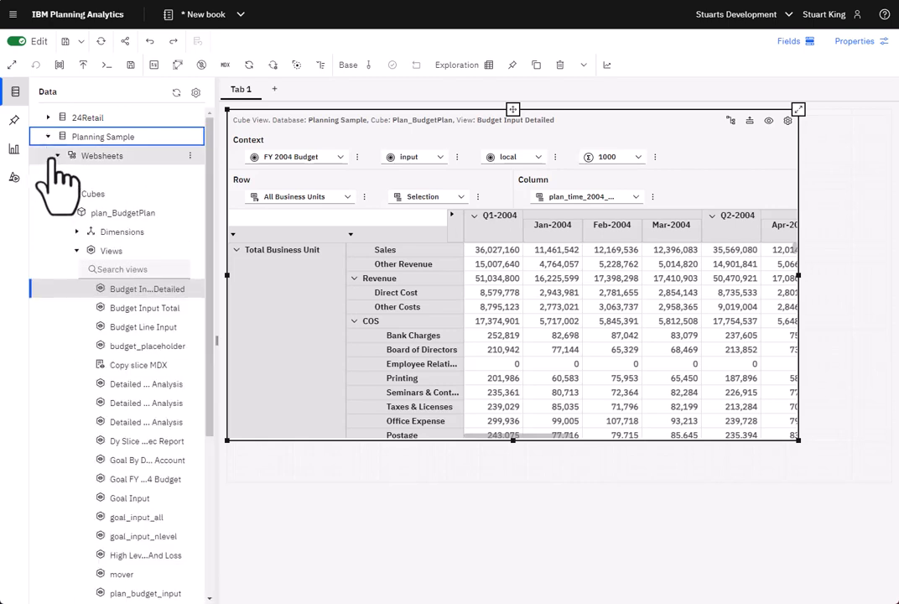
{"action": "left_click", "coordinate": [57, 174]}
{"action": "left_click", "coordinate": [48, 137]}
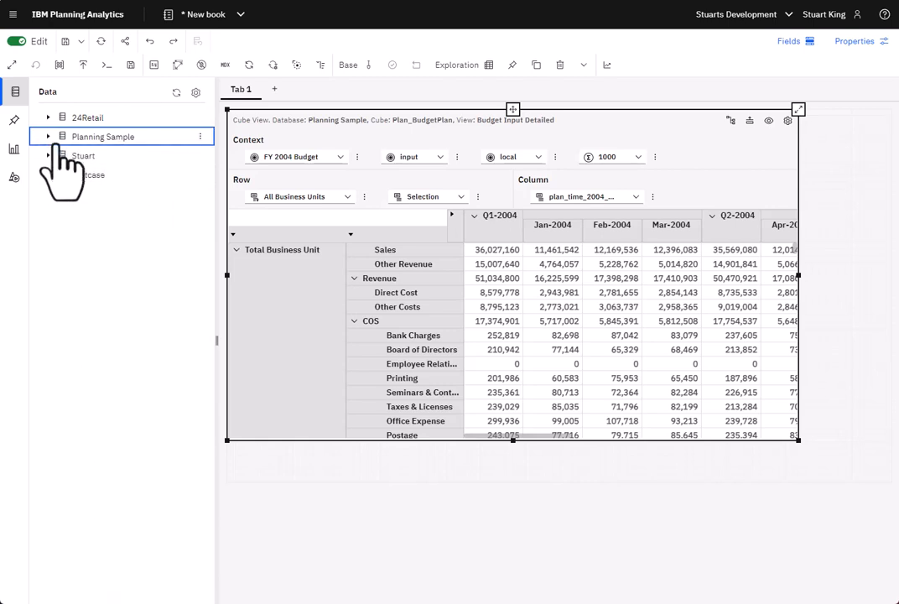
{"action": "left_click", "coordinate": [729, 123]}
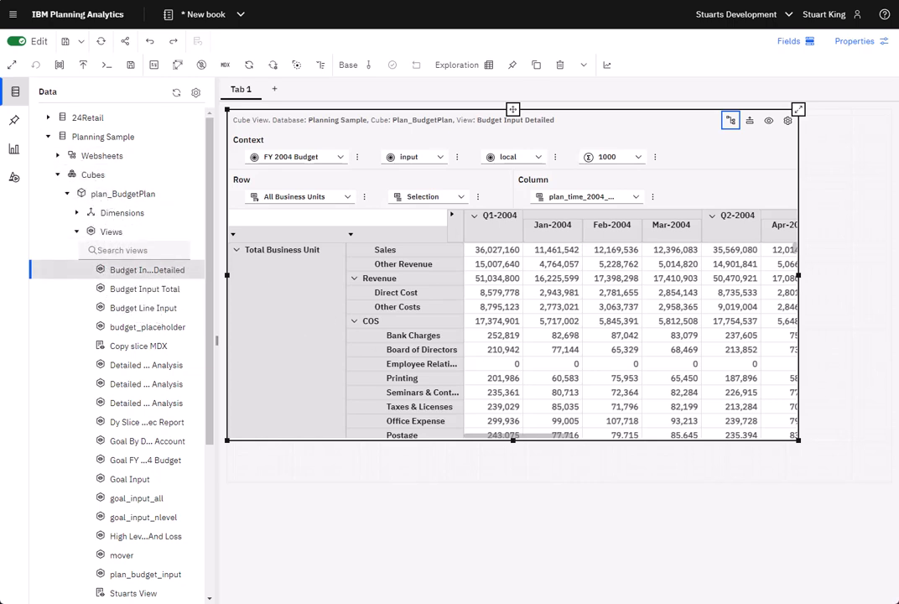
{"action": "left_click", "coordinate": [15, 91]}
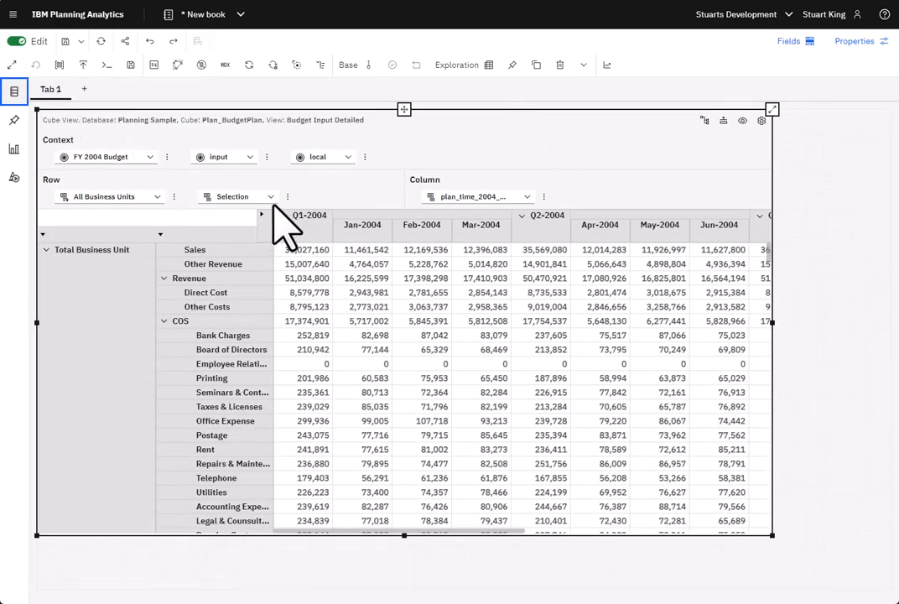
Deselect and reselect the cube view, and enter a trial value for Employee Relations in Jan-2004
{"action": "left_click", "coordinate": [849, 234]}
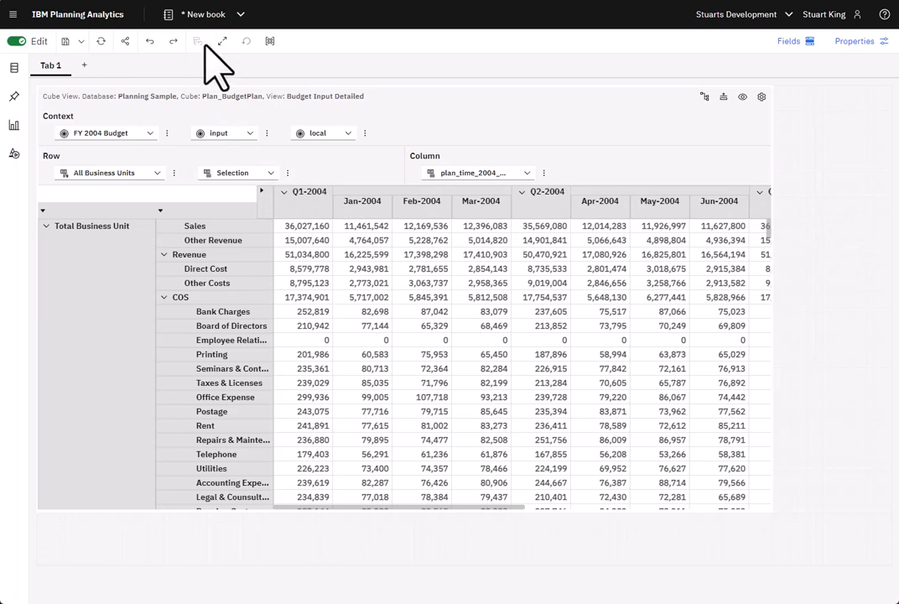
{"action": "left_click", "coordinate": [495, 134]}
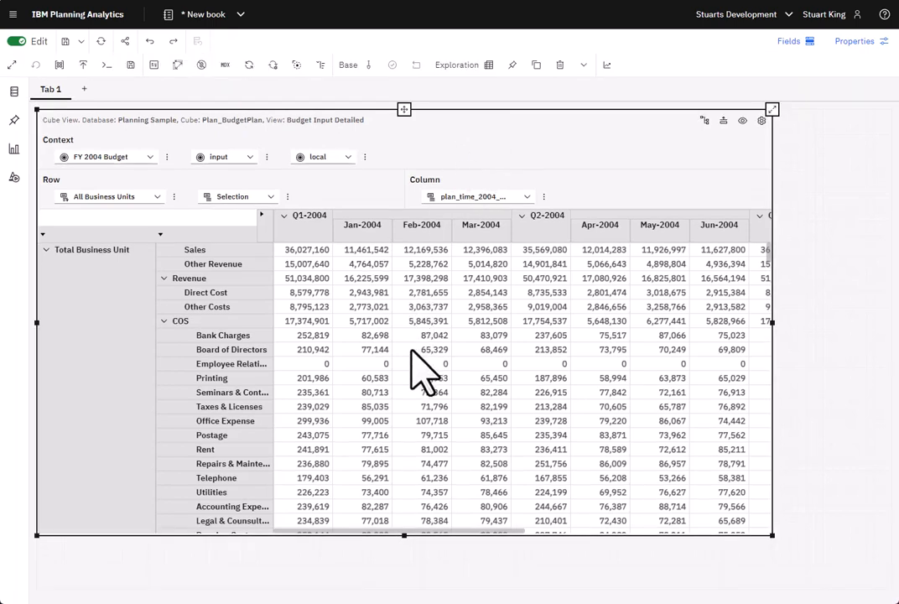
{"action": "left_click", "coordinate": [372, 364]}
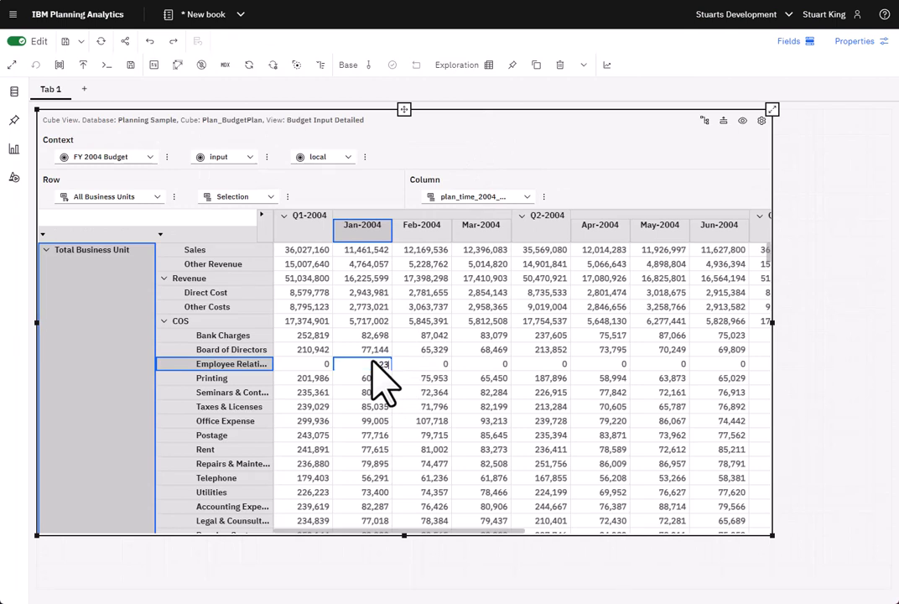
{"action": "key", "text": "Return"}
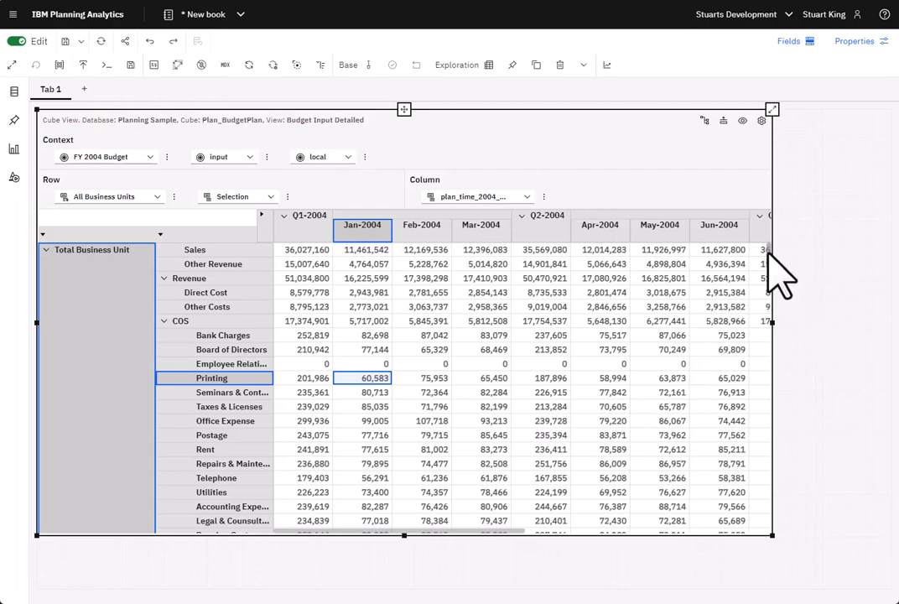
Look through the cube view's rows from Total Business Unit down to the PacRim and ROW business units
{"action": "left_click_drag", "start_coordinate": [769, 252], "coordinate": [777, 501]}
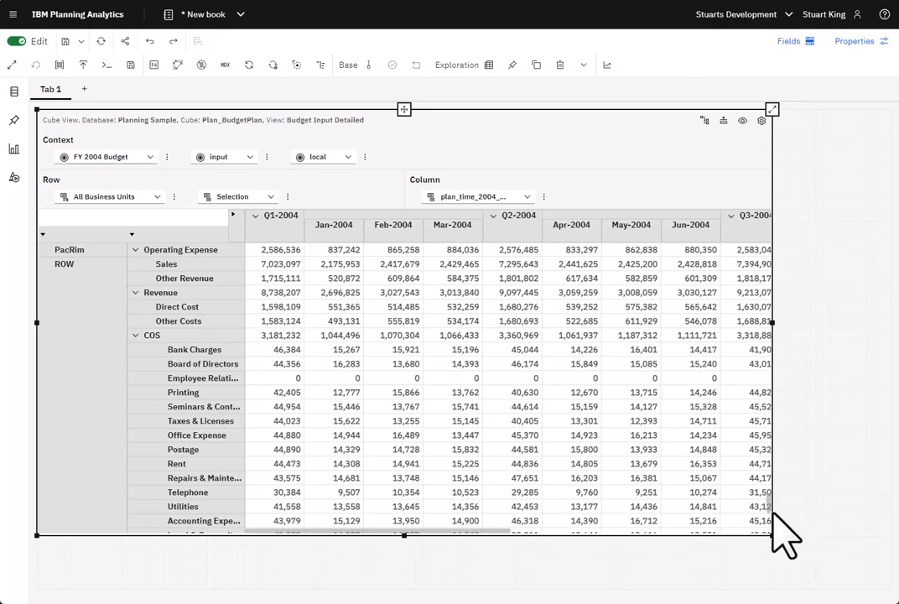
{"action": "left_click_drag", "start_coordinate": [766, 506], "coordinate": [772, 279]}
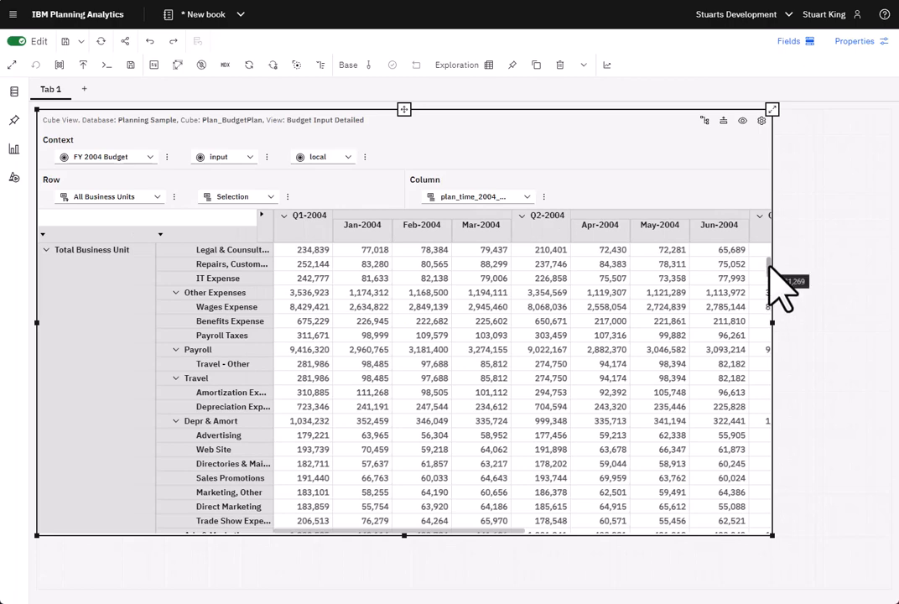
{"action": "left_click_drag", "start_coordinate": [773, 279], "coordinate": [773, 500]}
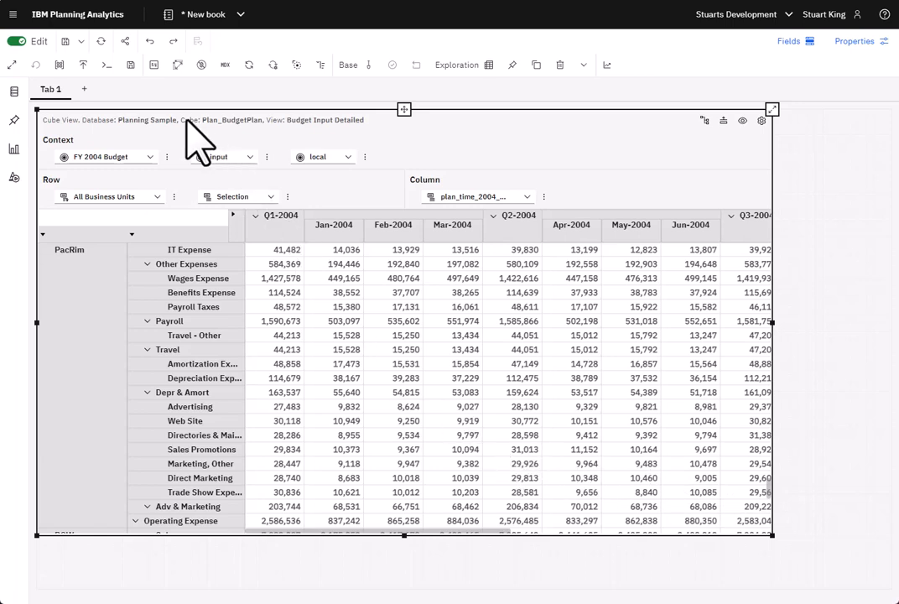
Explore exporting the view with plan_version included, cancel it, and review the plan_version and plan_source member lists
{"action": "left_click", "coordinate": [83, 66]}
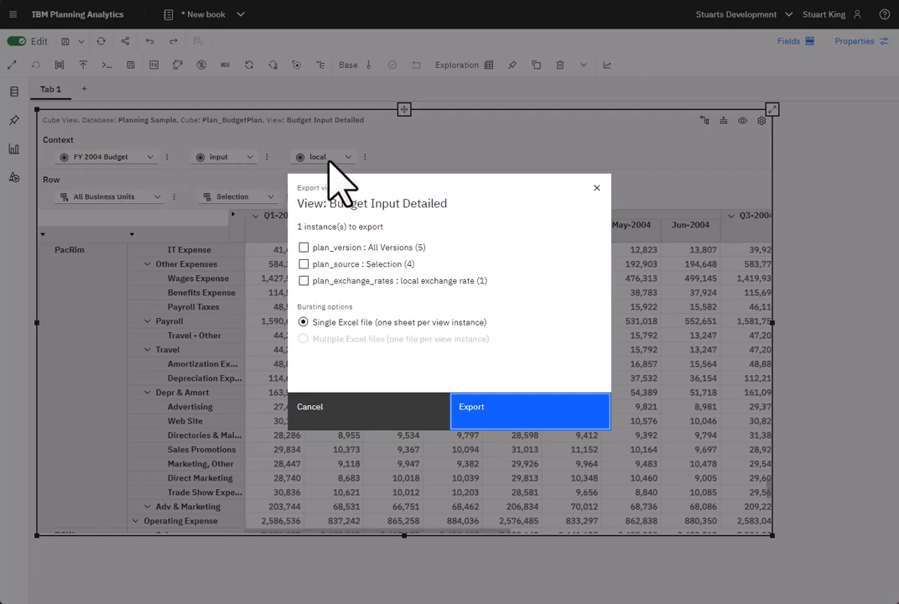
{"action": "left_click", "coordinate": [304, 247]}
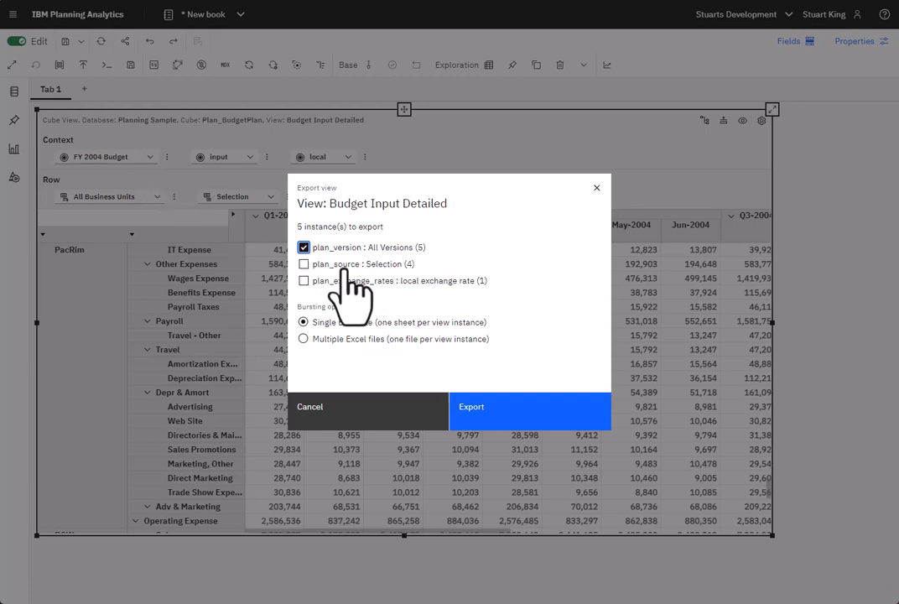
{"action": "left_click", "coordinate": [367, 417]}
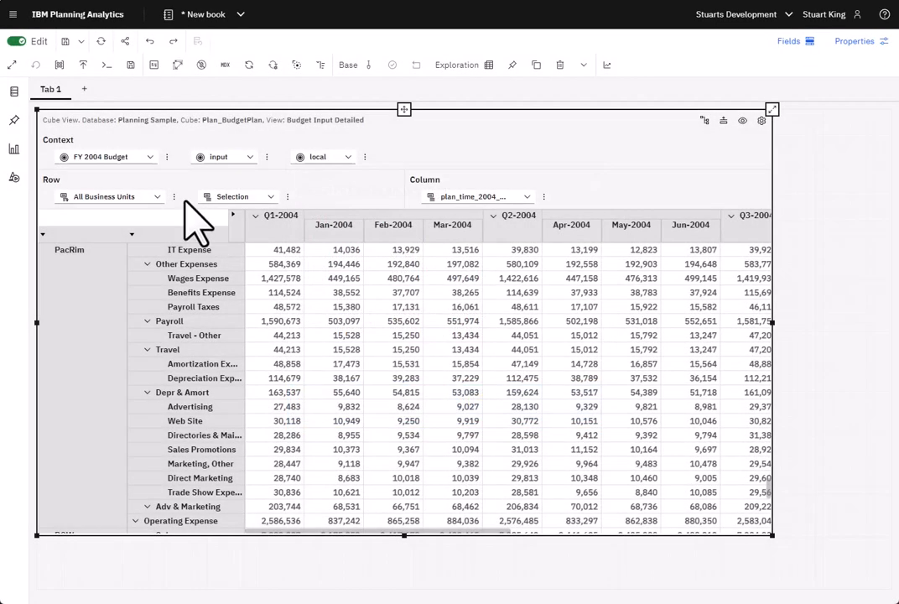
{"action": "left_click", "coordinate": [152, 161]}
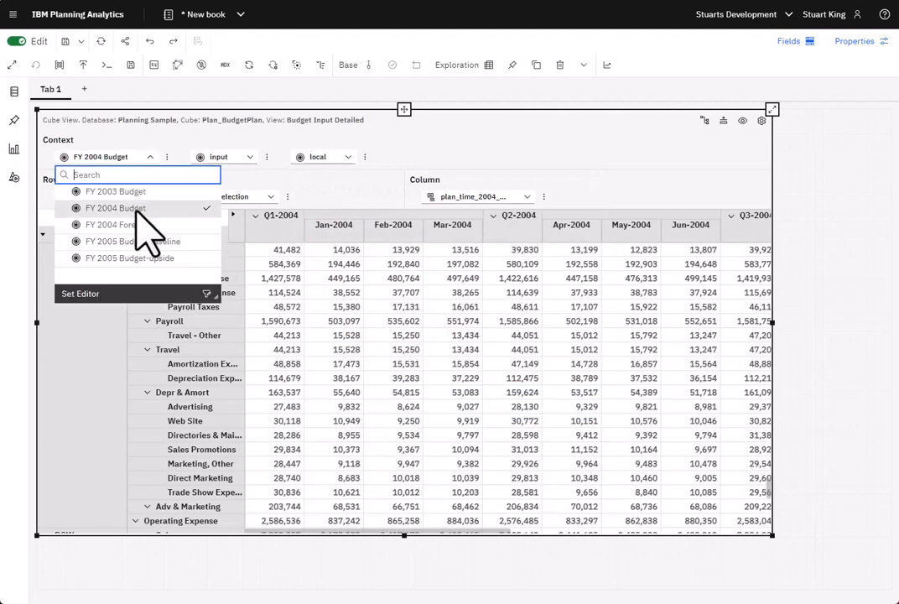
{"action": "left_click", "coordinate": [249, 157]}
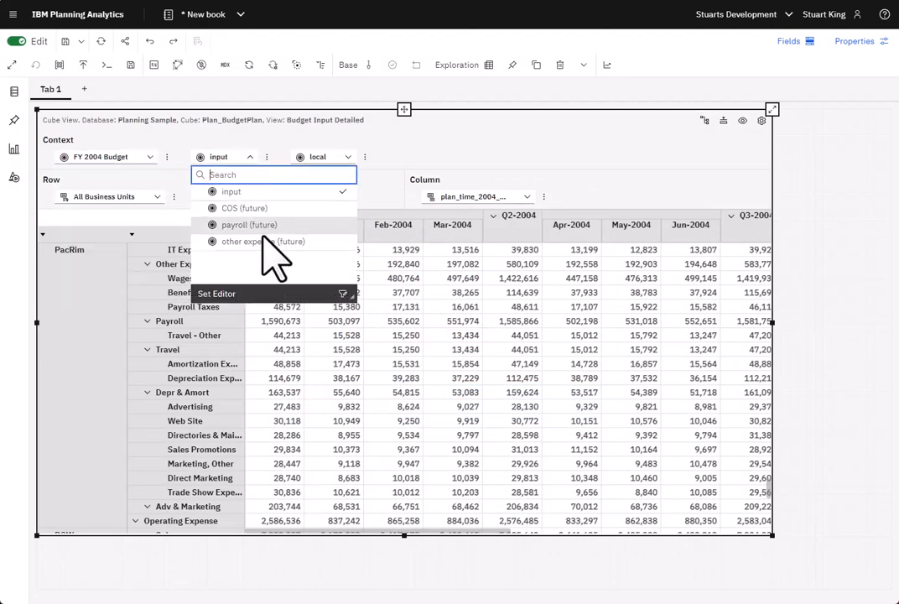
Replace the plan_source context set with only the input and payroll (future) members
{"action": "left_click", "coordinate": [267, 157]}
{"action": "left_click", "coordinate": [294, 176]}
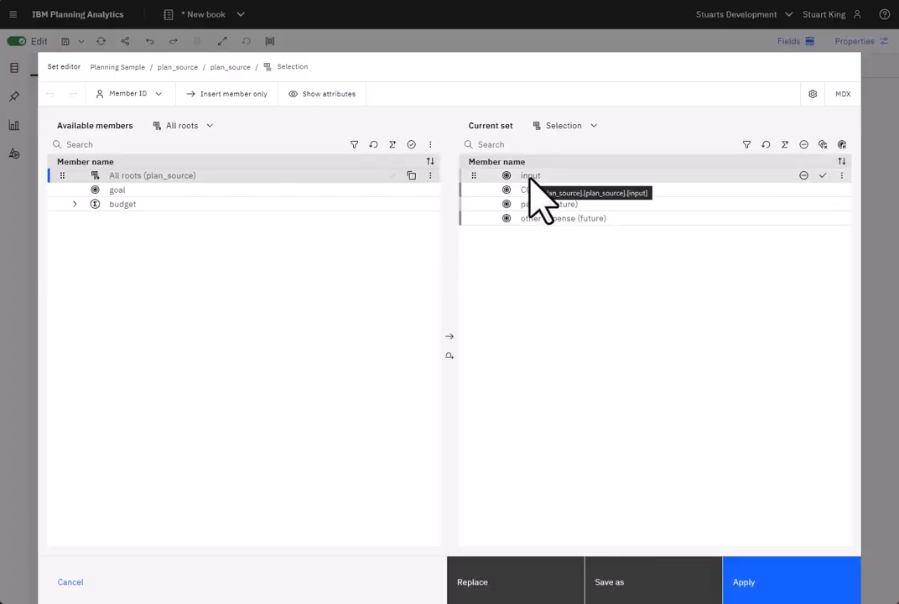
{"action": "left_click", "coordinate": [531, 178]}
{"action": "left_click", "coordinate": [541, 206], "text": "ctrl"}
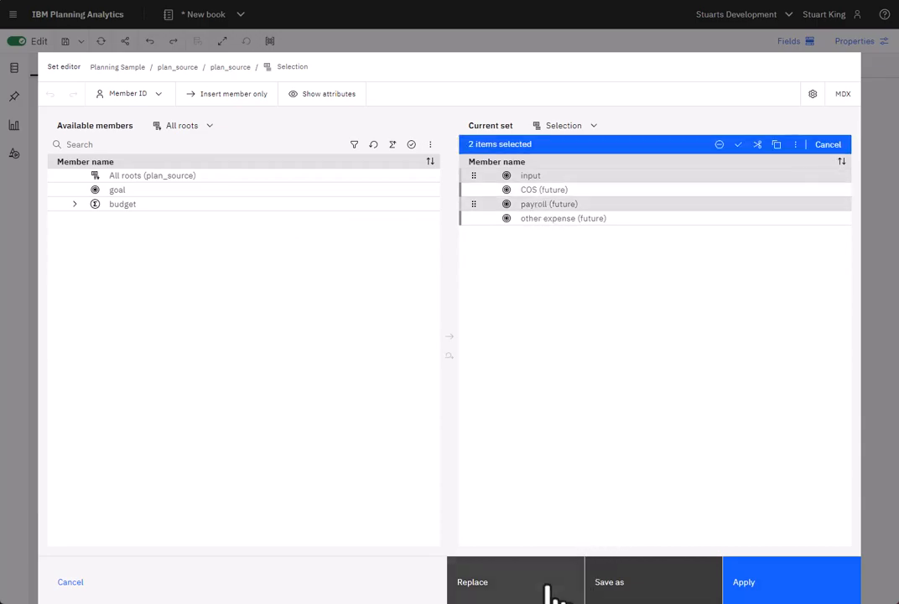
{"action": "left_click", "coordinate": [545, 588]}
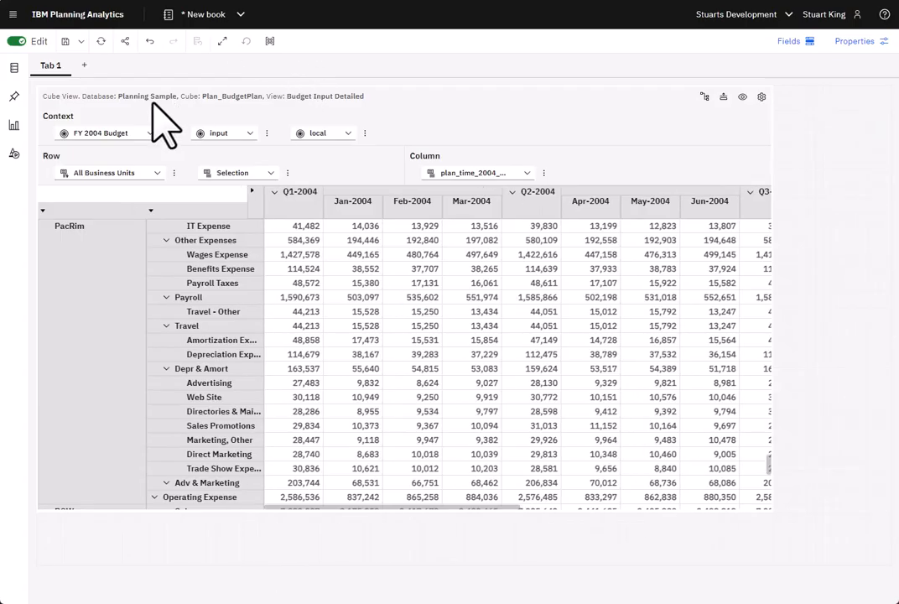
Start exporting the view for all plan_version and plan_source members to a single Excel file, and cancel the file save
{"action": "left_click", "coordinate": [362, 126]}
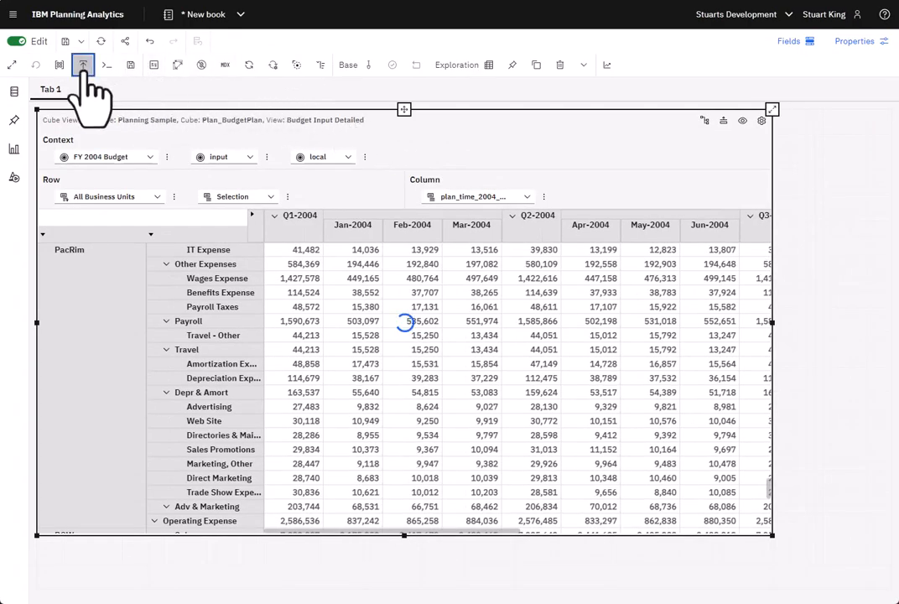
{"action": "left_click", "coordinate": [83, 65]}
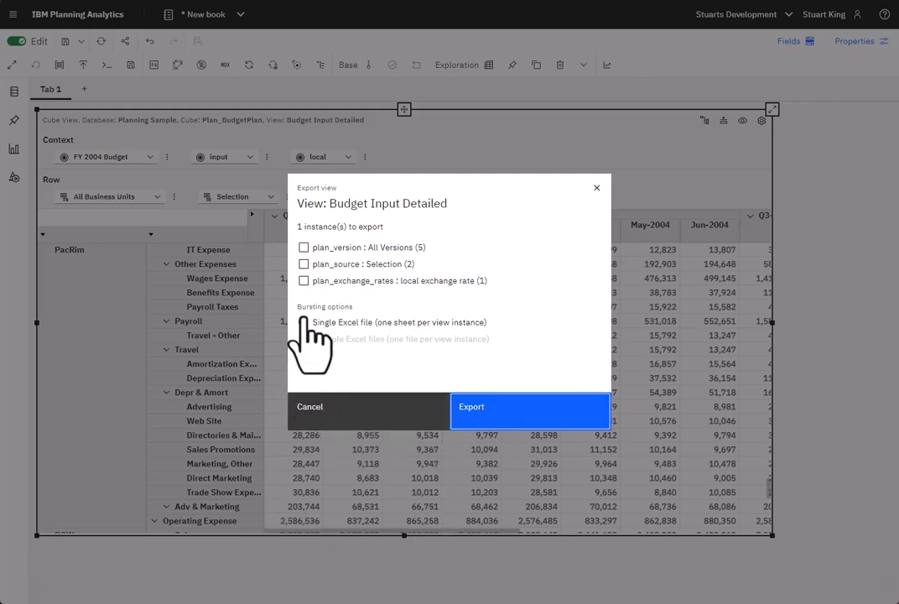
{"action": "left_click", "coordinate": [304, 264]}
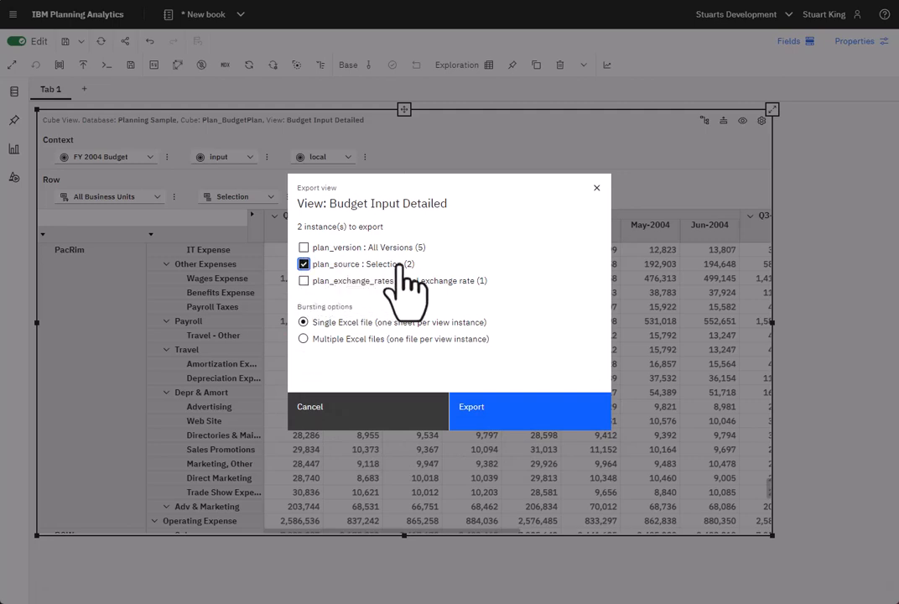
{"action": "left_click", "coordinate": [303, 247]}
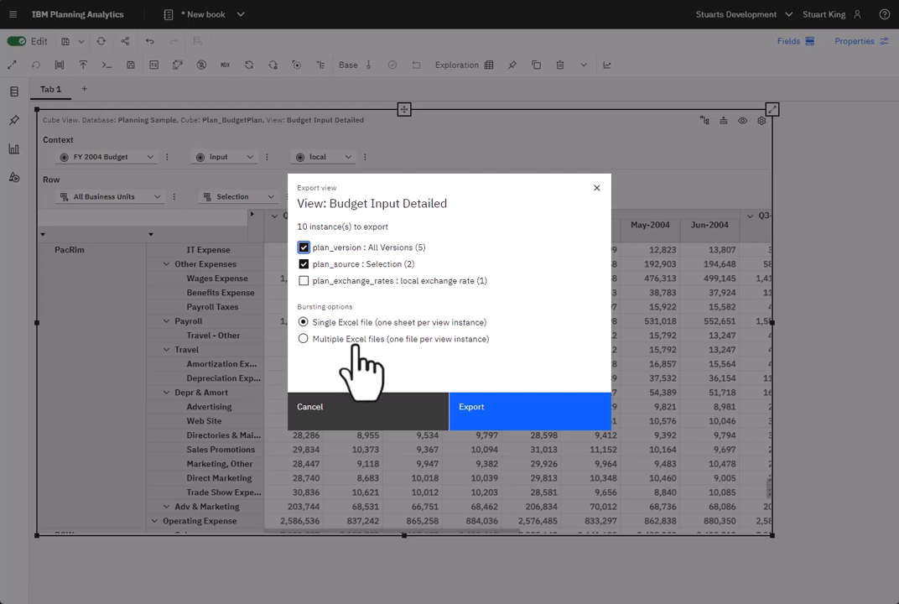
{"action": "left_click", "coordinate": [488, 406]}
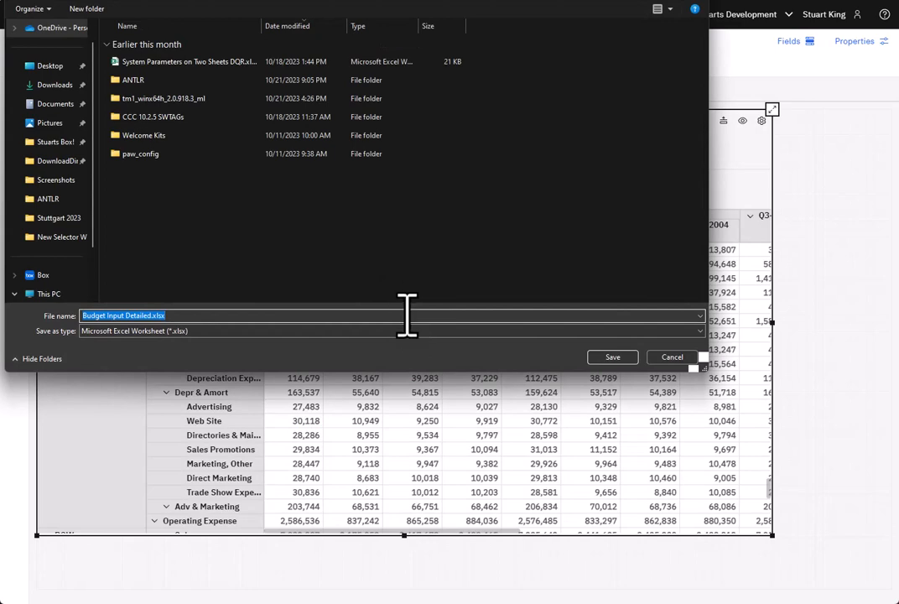
{"action": "left_click", "coordinate": [671, 357]}
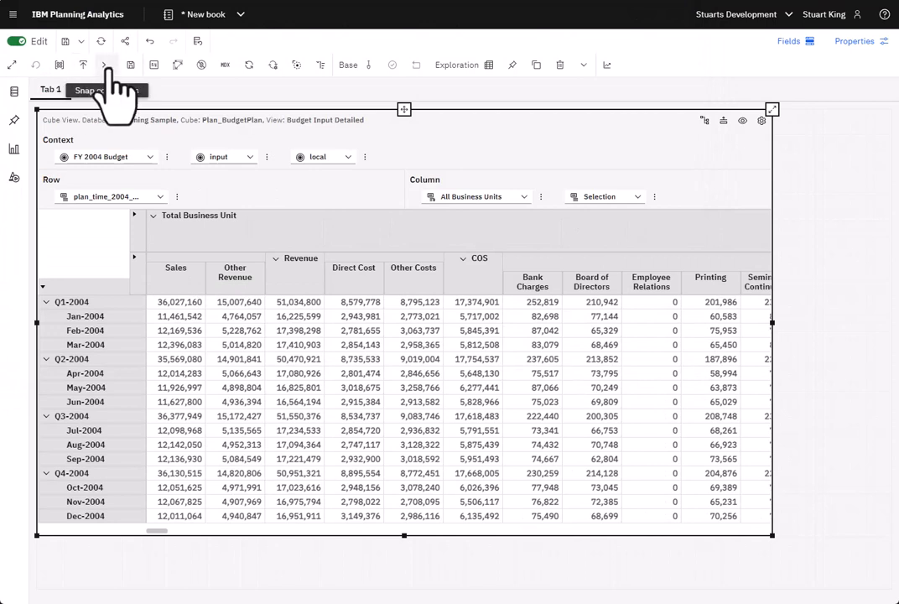
Review the available snap commands and the options for saving the view
{"action": "left_click", "coordinate": [105, 66]}
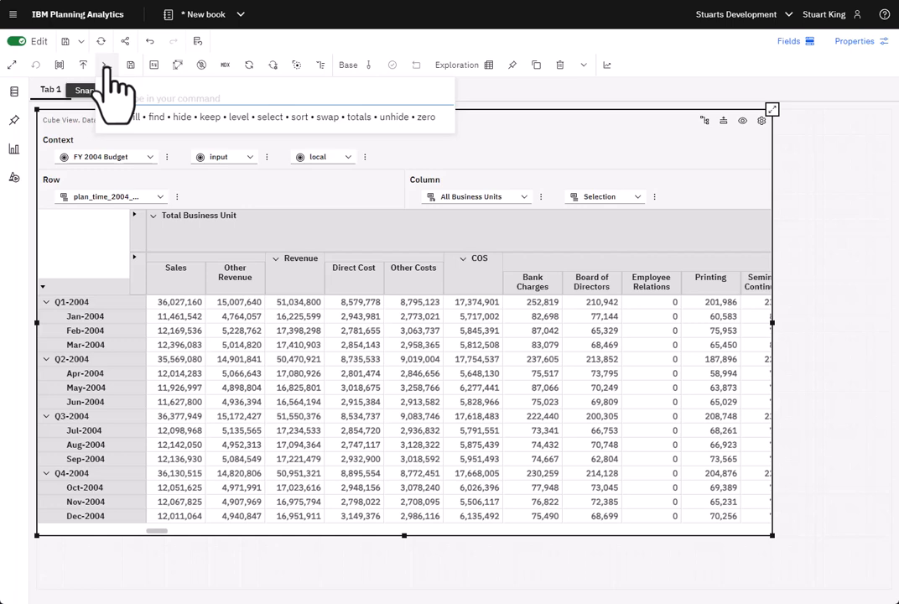
{"action": "left_click", "coordinate": [105, 67]}
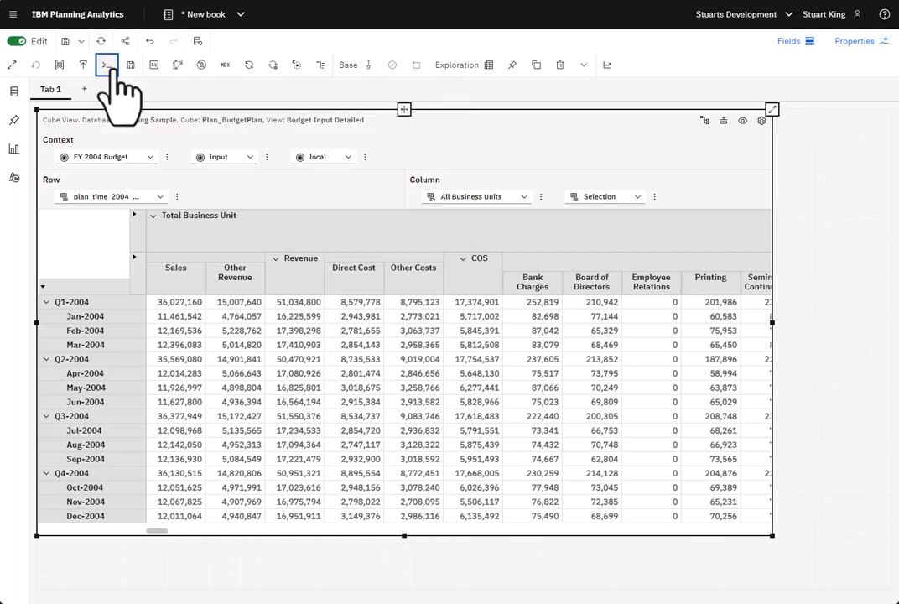
{"action": "left_click", "coordinate": [130, 65]}
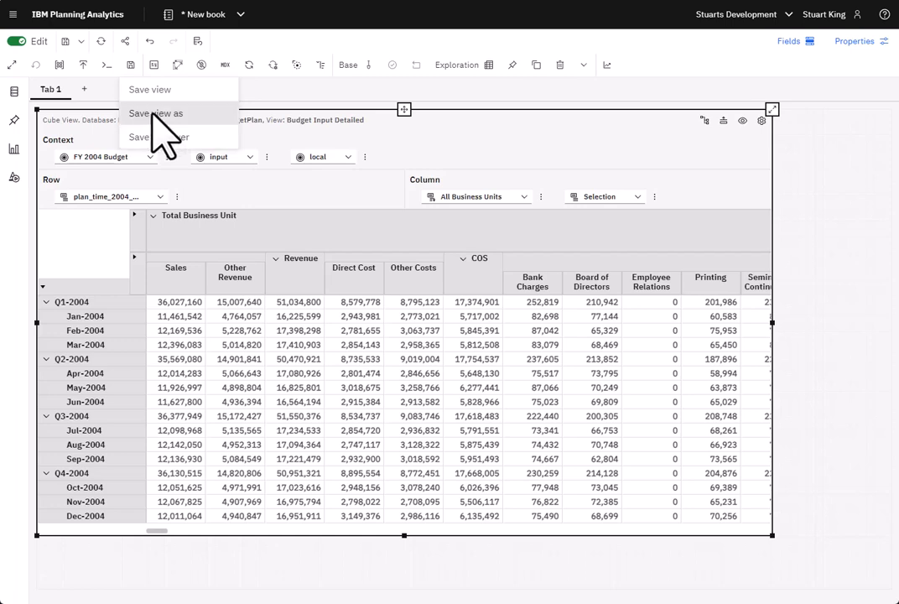
Format the cube view's values as Accounting, and revert them to the database format
{"action": "left_click", "coordinate": [155, 67]}
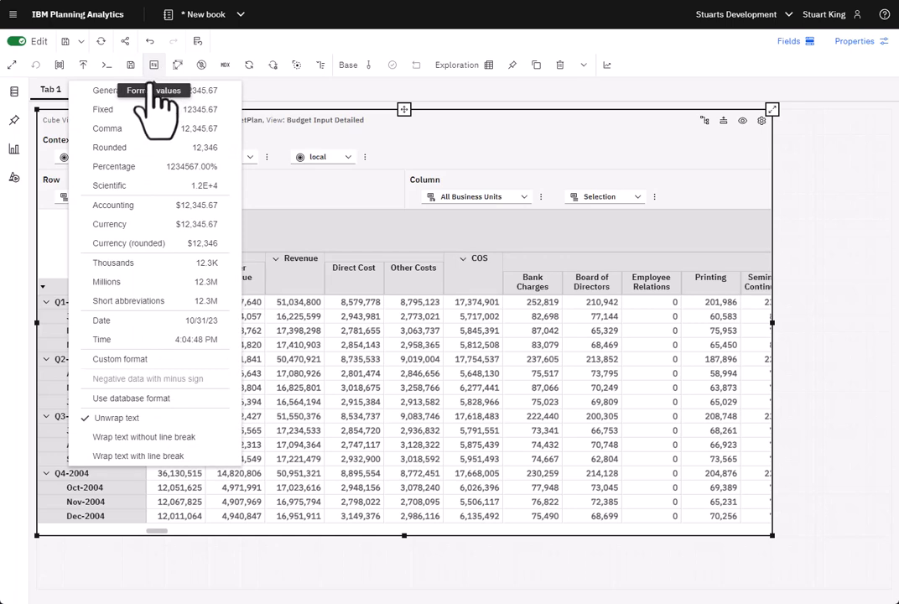
{"action": "left_click", "coordinate": [134, 208]}
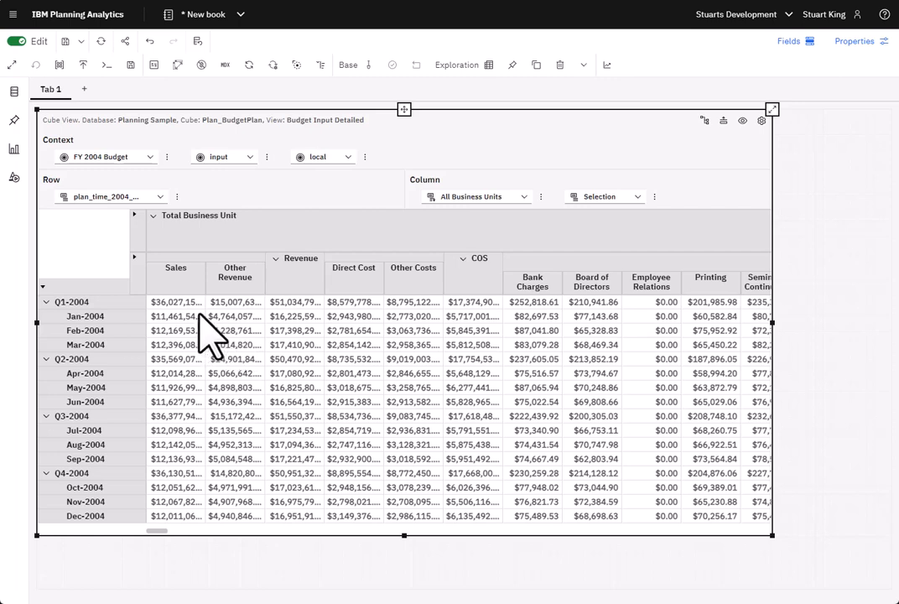
{"action": "left_click", "coordinate": [153, 66]}
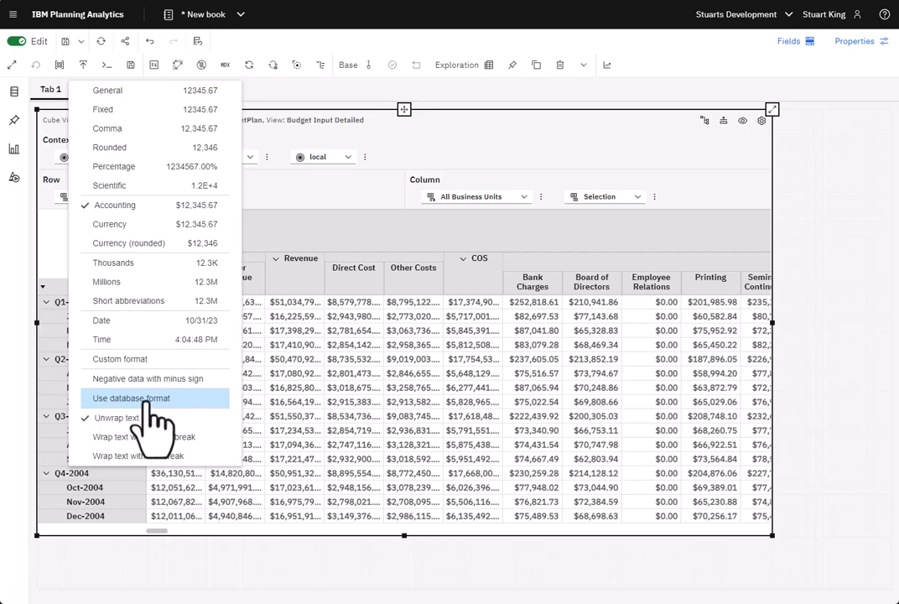
{"action": "left_click", "coordinate": [147, 398]}
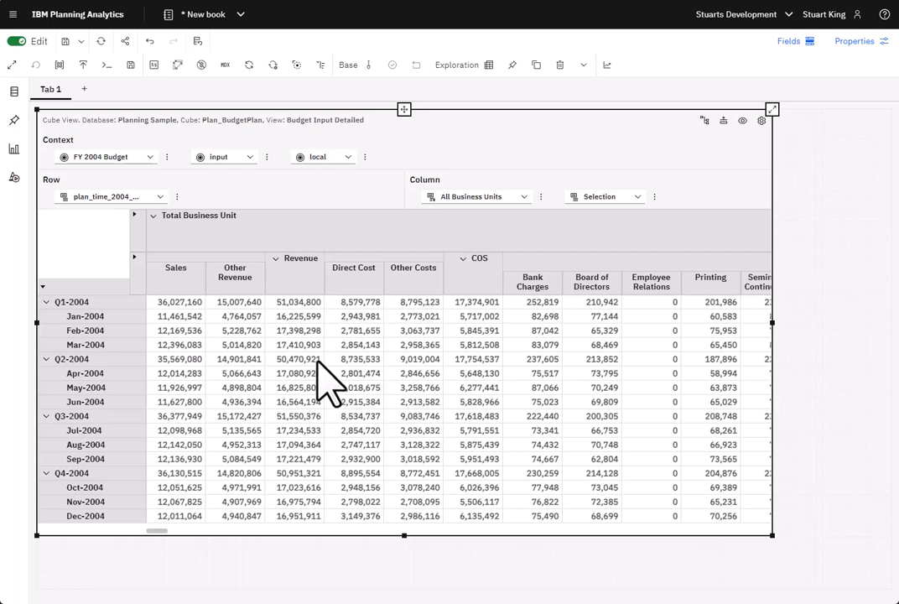
{"action": "left_click", "coordinate": [155, 66]}
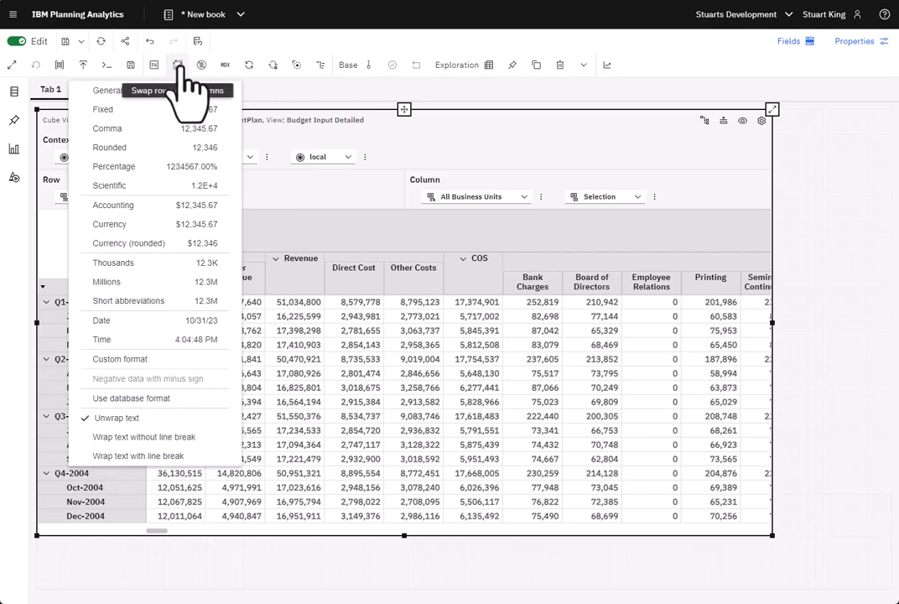
{"action": "left_click", "coordinate": [394, 156]}
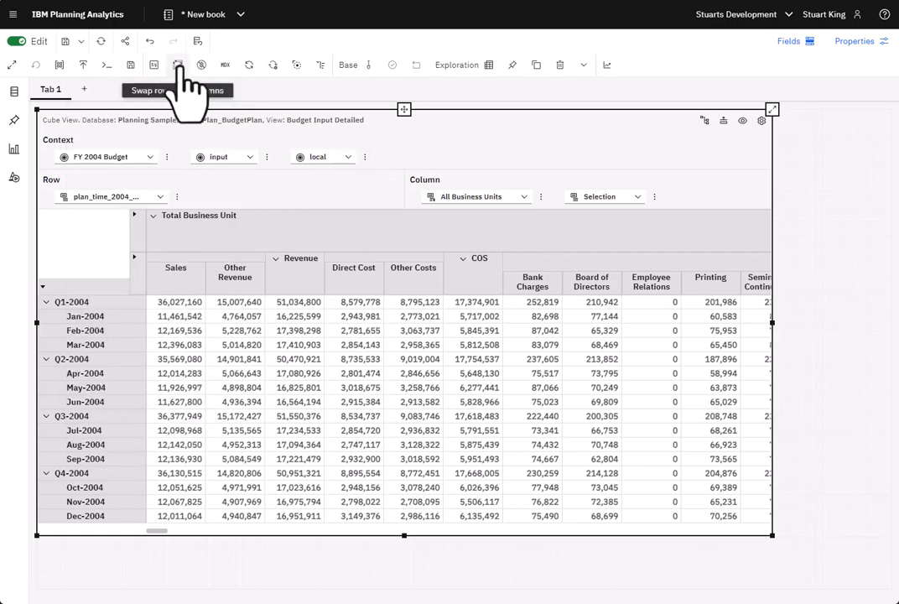
Swap the cube view's rows and columns and swap them back, and suppress zeros on columns only
{"action": "left_click", "coordinate": [178, 67]}
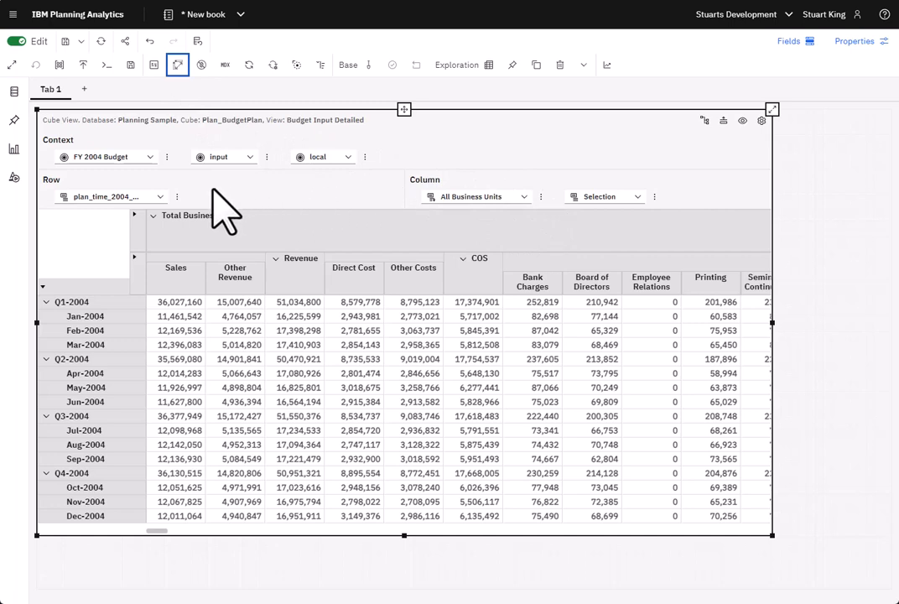
{"action": "left_click", "coordinate": [201, 66]}
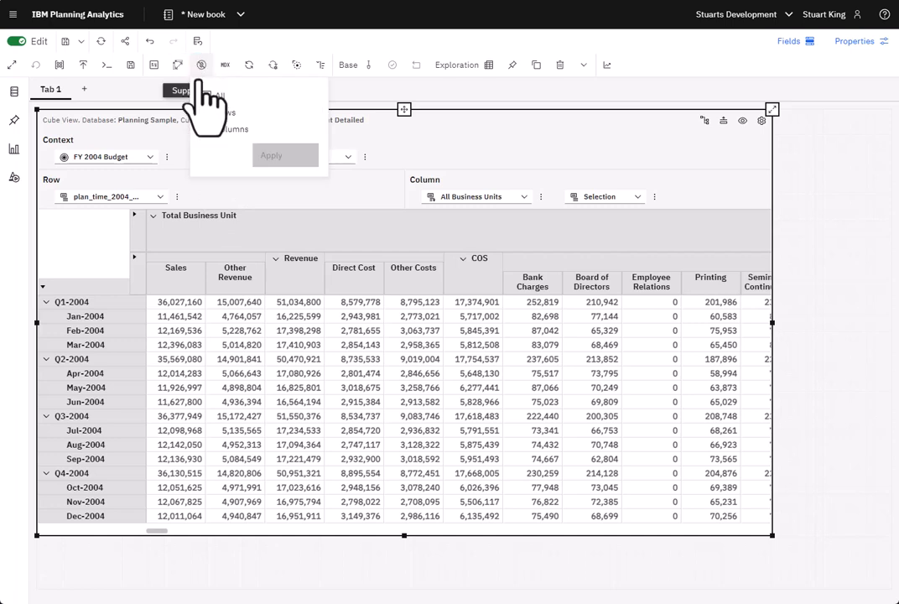
{"action": "left_click", "coordinate": [207, 112]}
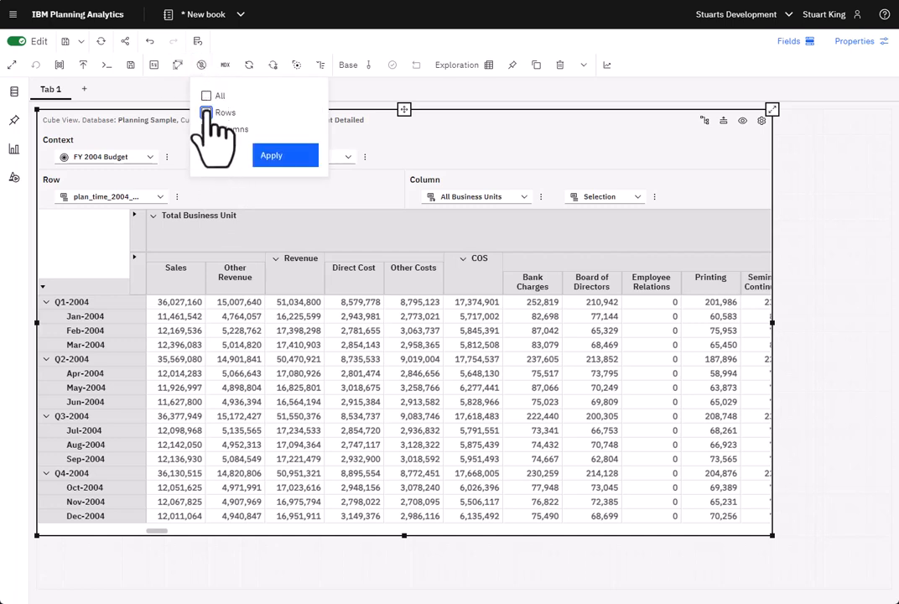
{"action": "left_click", "coordinate": [207, 129]}
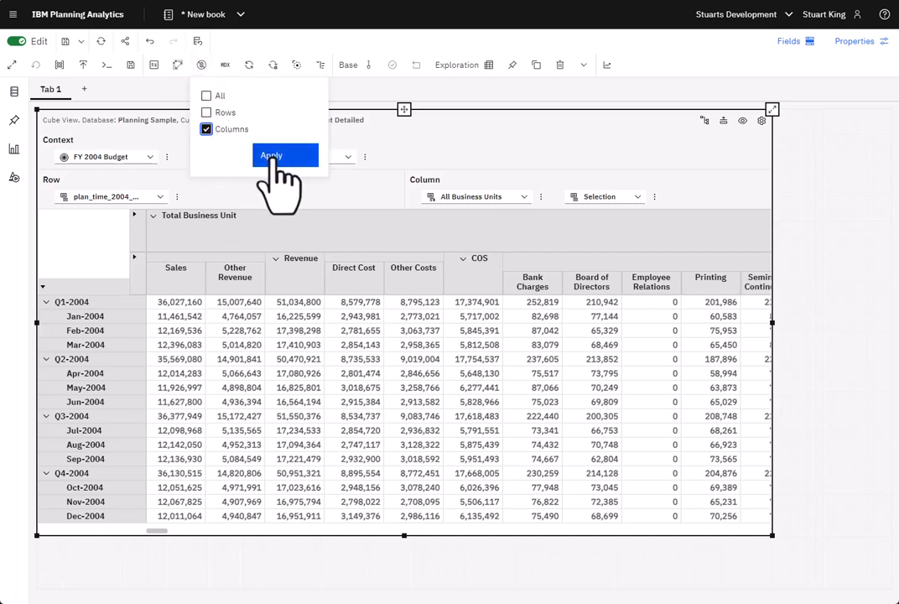
{"action": "left_click", "coordinate": [277, 156]}
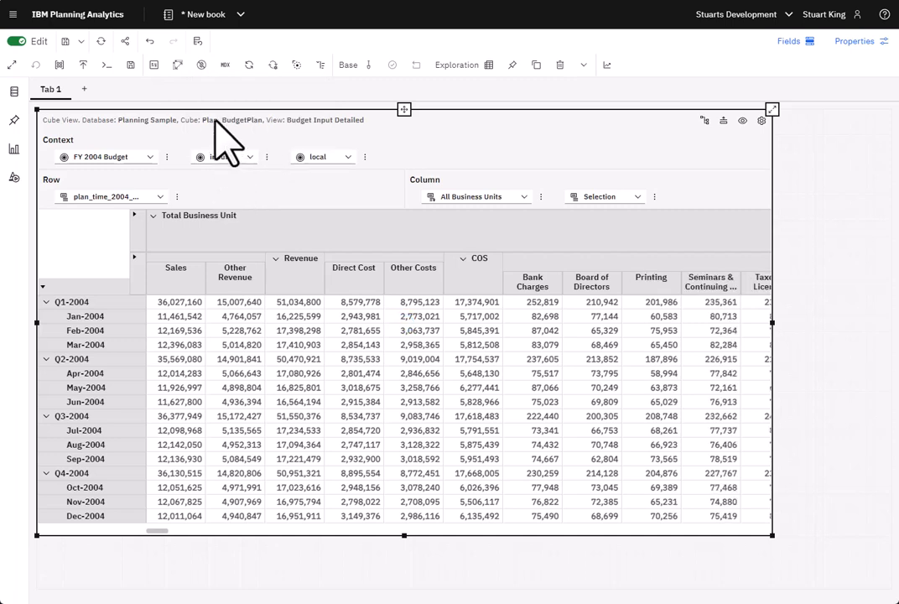
Turn off zero suppression for the whole cube view and swap its rows and columns
{"action": "left_click", "coordinate": [201, 66]}
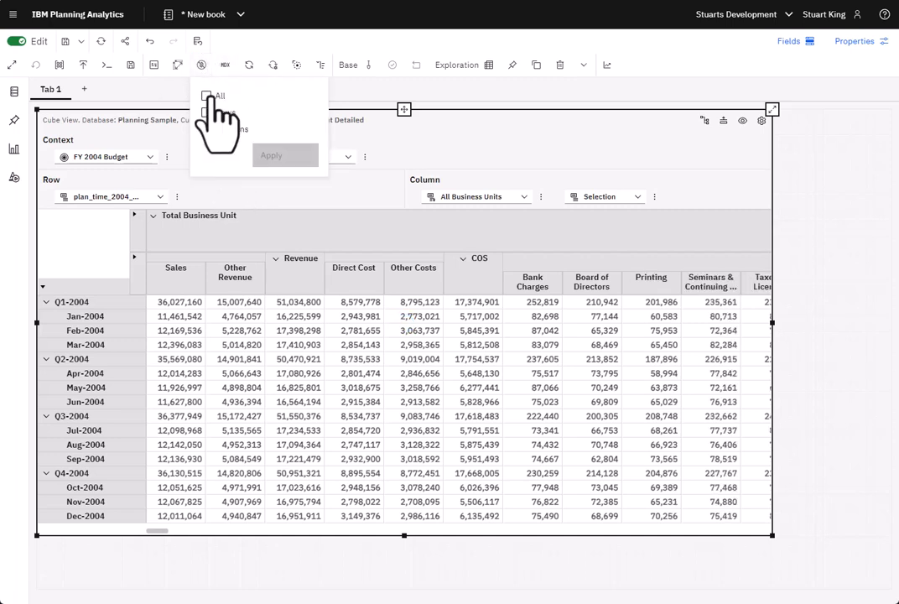
{"action": "left_click", "coordinate": [206, 95]}
{"action": "left_click", "coordinate": [206, 95]}
{"action": "left_click", "coordinate": [280, 158]}
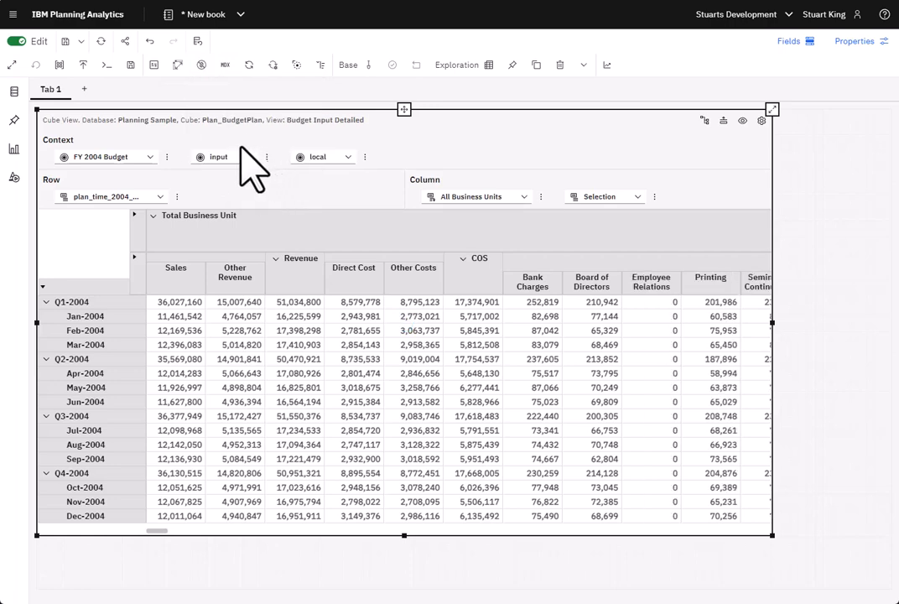
{"action": "left_click", "coordinate": [178, 66]}
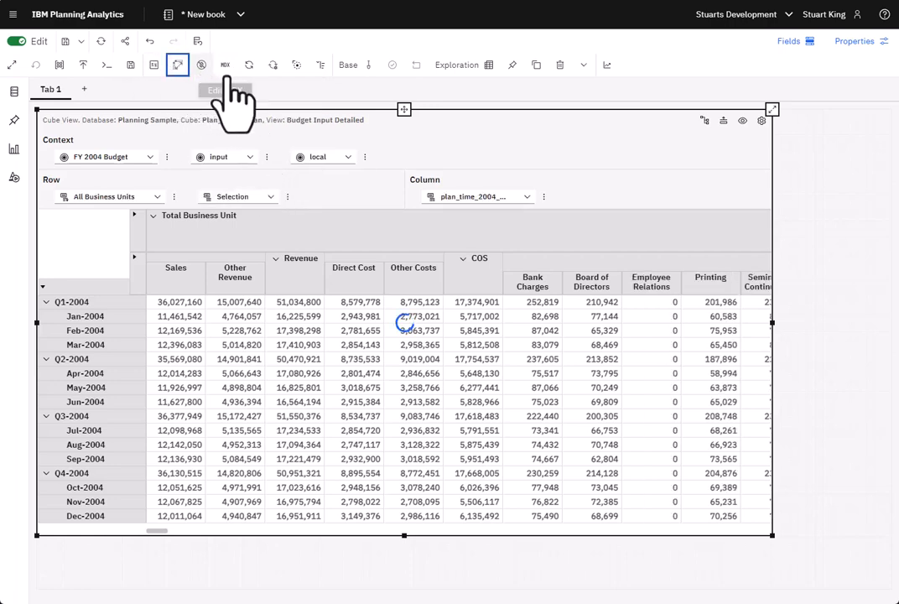
Review the cube view's MDX statement and leave it without making changes
{"action": "left_click", "coordinate": [225, 67]}
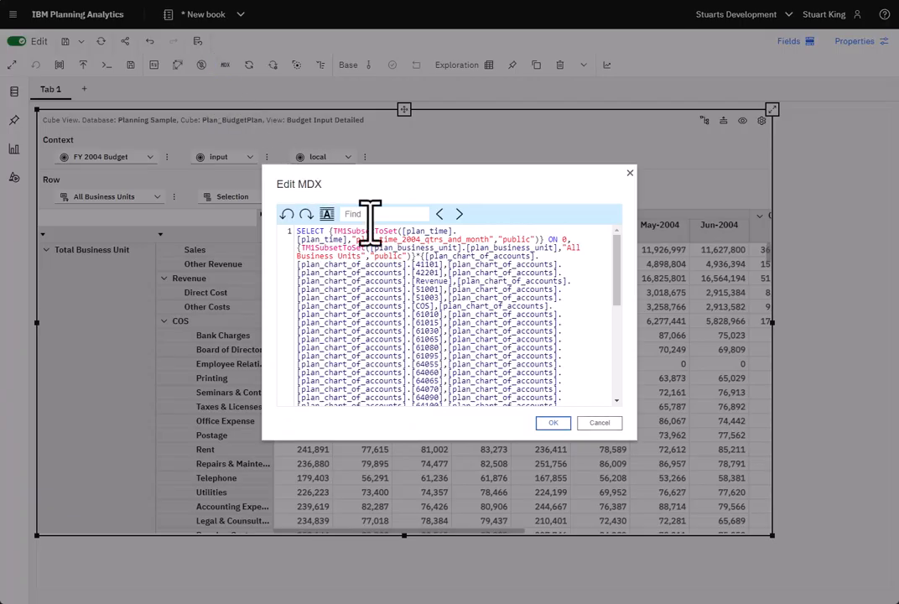
{"action": "left_click_drag", "start_coordinate": [616, 250], "coordinate": [596, 251]}
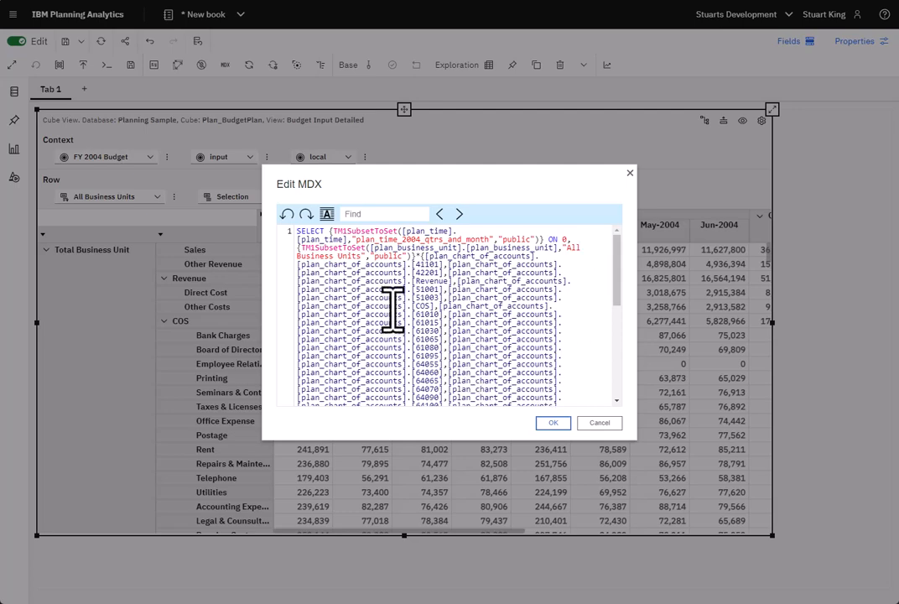
{"action": "left_click", "coordinate": [589, 420]}
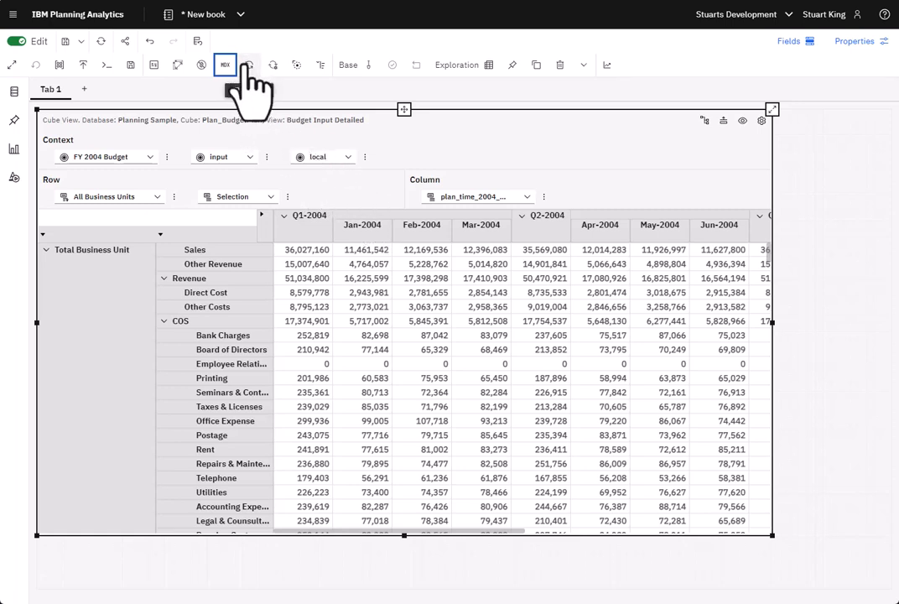
Refresh the cube view's grid and review the automatic grid refresh options
{"action": "left_click", "coordinate": [249, 65]}
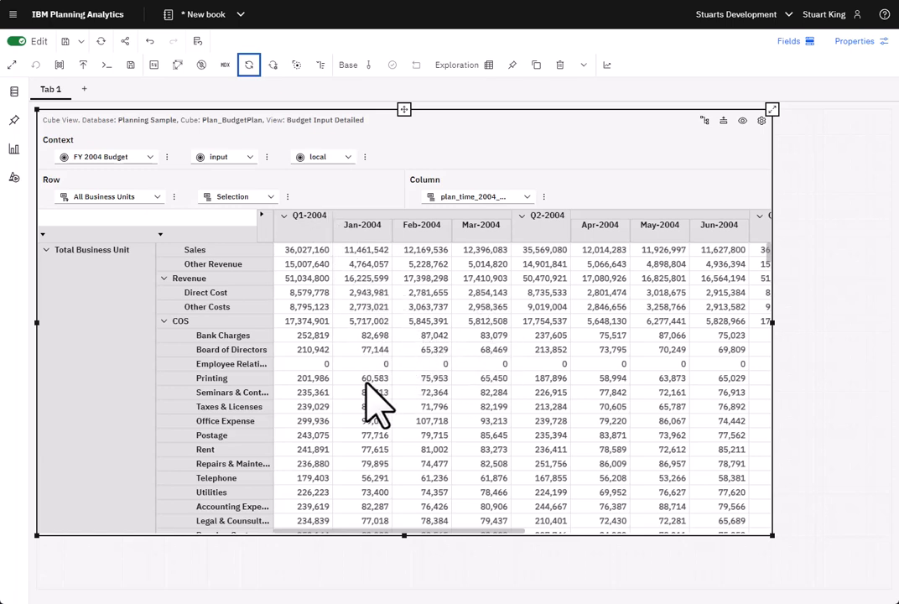
{"action": "left_click", "coordinate": [272, 67]}
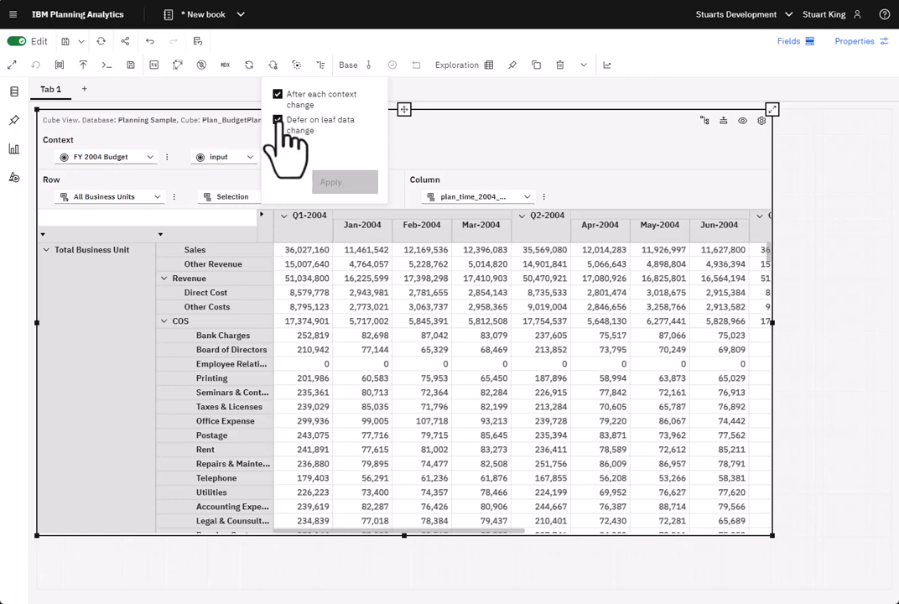
{"action": "left_click", "coordinate": [446, 151]}
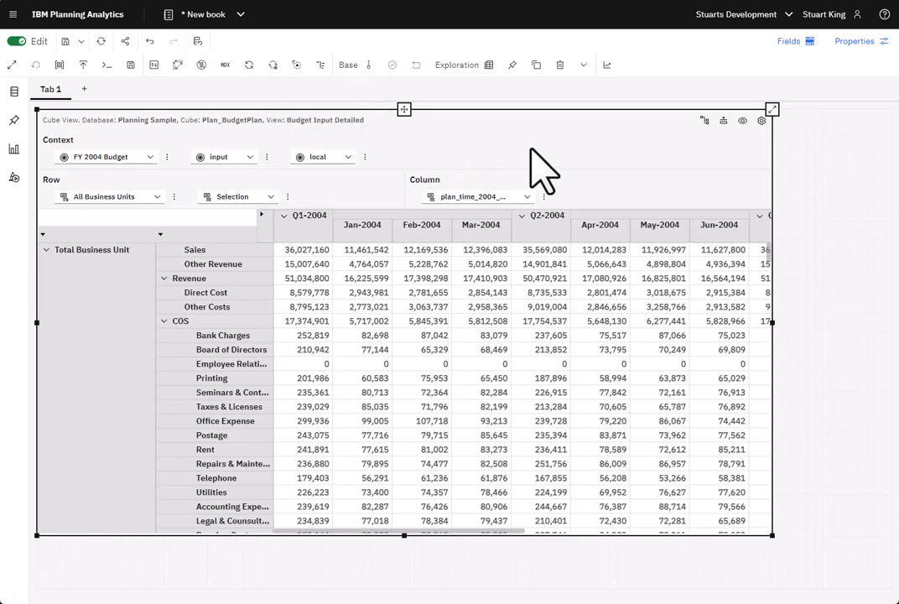
Bring the benched plan_department dimension into the context area and set its member to 105
{"action": "left_click", "coordinate": [741, 121]}
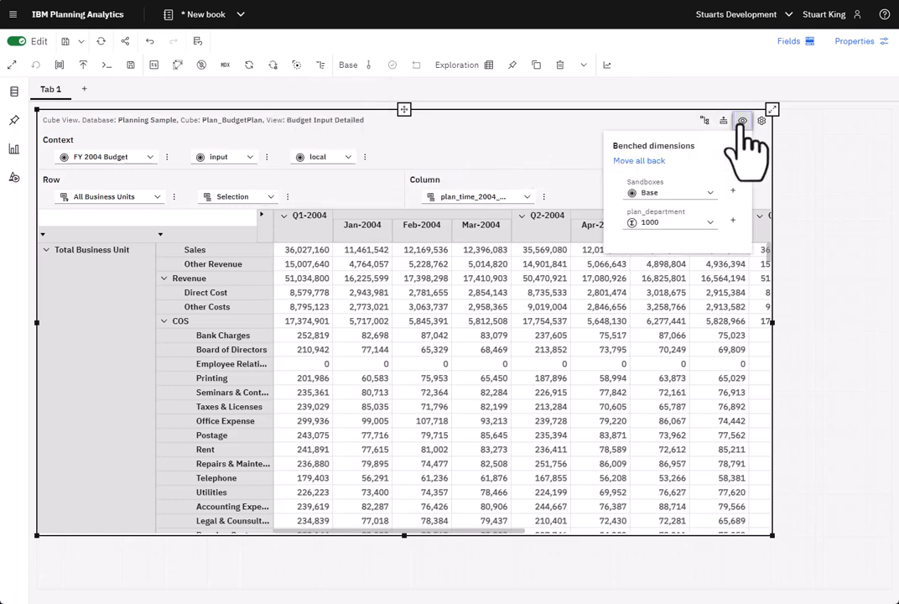
{"action": "left_click", "coordinate": [732, 220]}
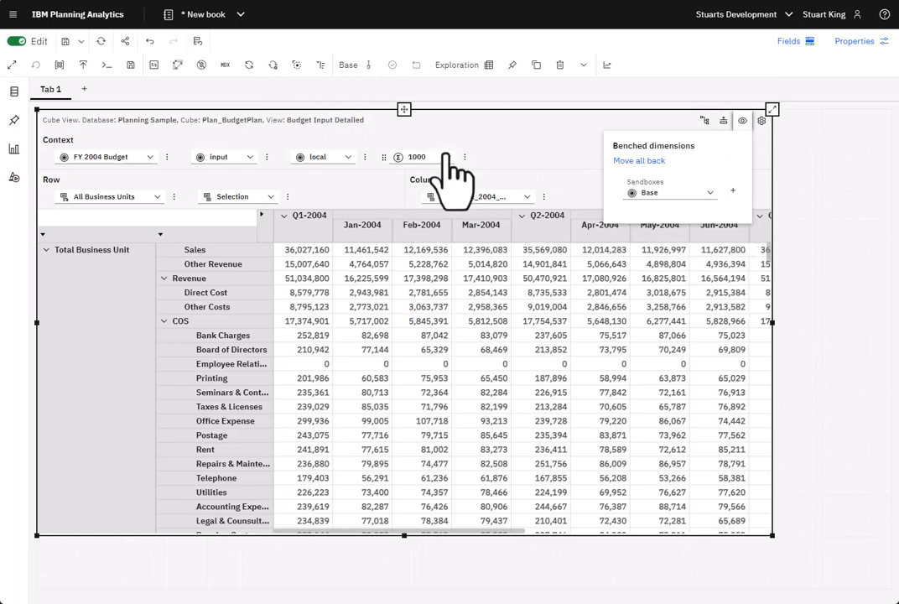
{"action": "left_click", "coordinate": [446, 157]}
{"action": "left_click", "coordinate": [445, 156]}
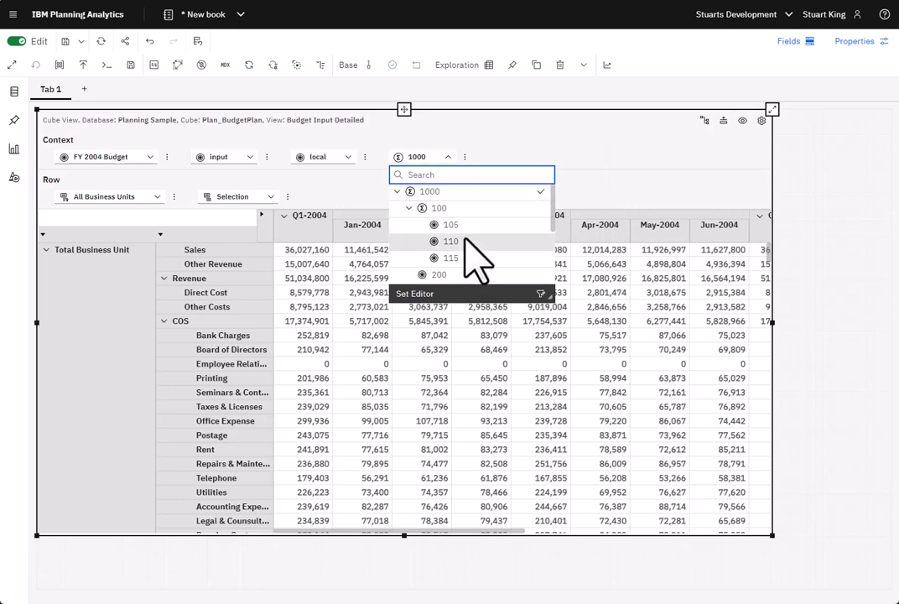
{"action": "left_click", "coordinate": [451, 225]}
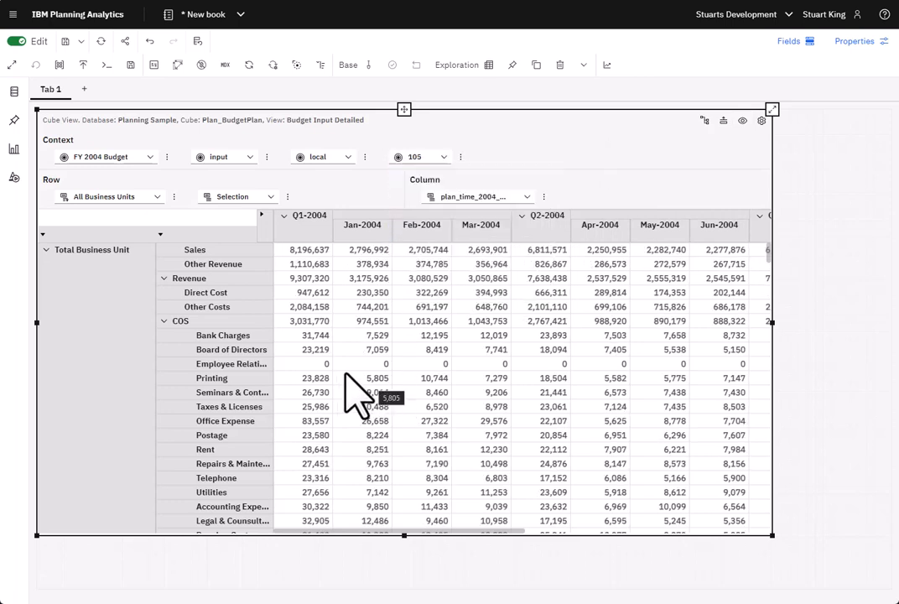
Replace the plan_business_unit row set with only UK, Germany, Canada and US, and apply it to the view
{"action": "left_click", "coordinate": [173, 197]}
{"action": "left_click", "coordinate": [193, 217]}
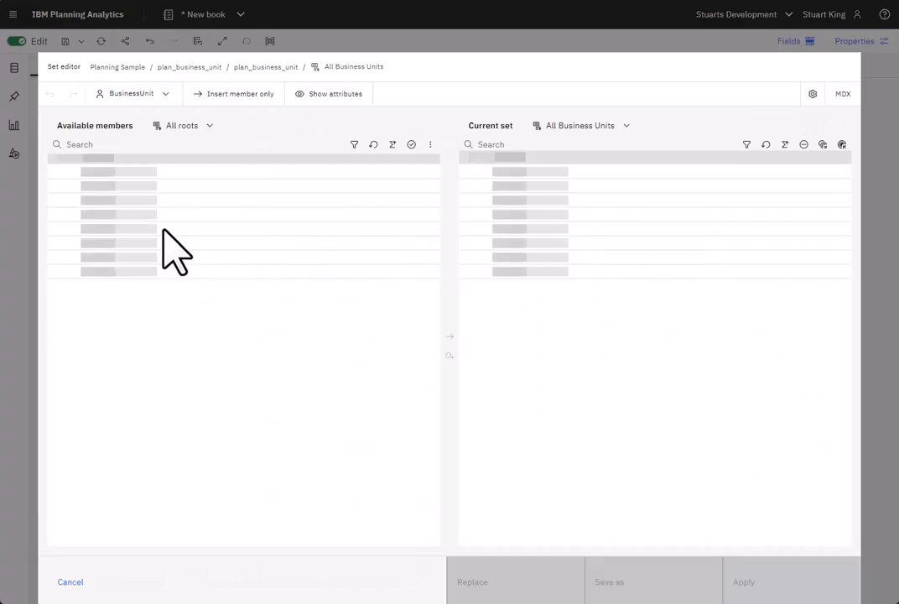
{"action": "left_click", "coordinate": [168, 219]}
{"action": "left_click", "coordinate": [166, 233], "text": "ctrl"}
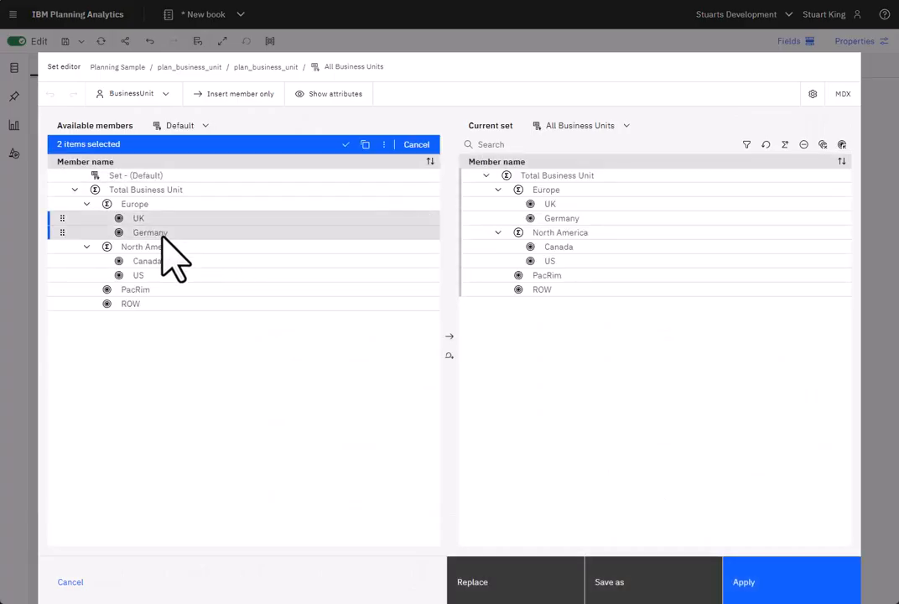
{"action": "left_click", "coordinate": [160, 260], "text": "ctrl"}
{"action": "left_click", "coordinate": [157, 275], "text": "ctrl"}
{"action": "left_click", "coordinate": [450, 355]}
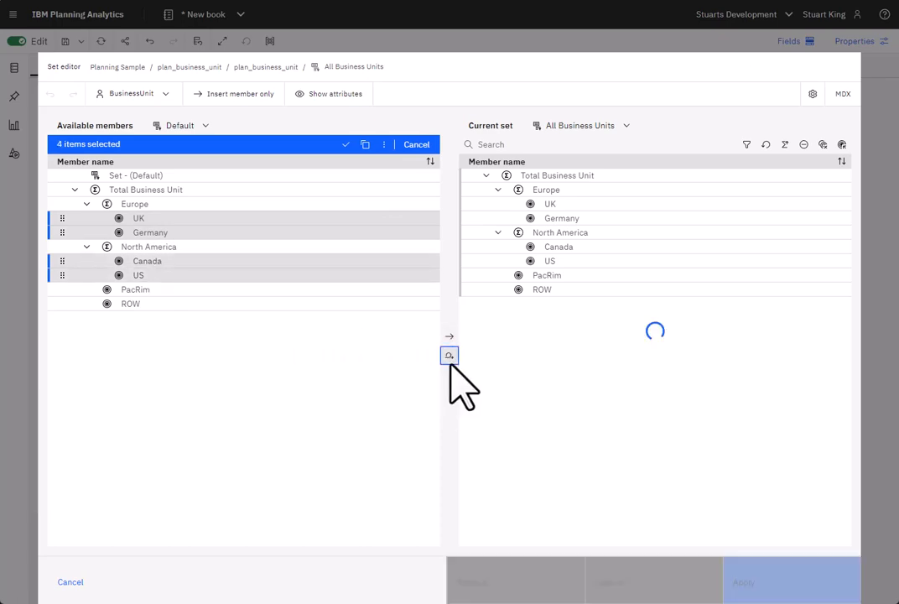
{"action": "left_click", "coordinate": [770, 581]}
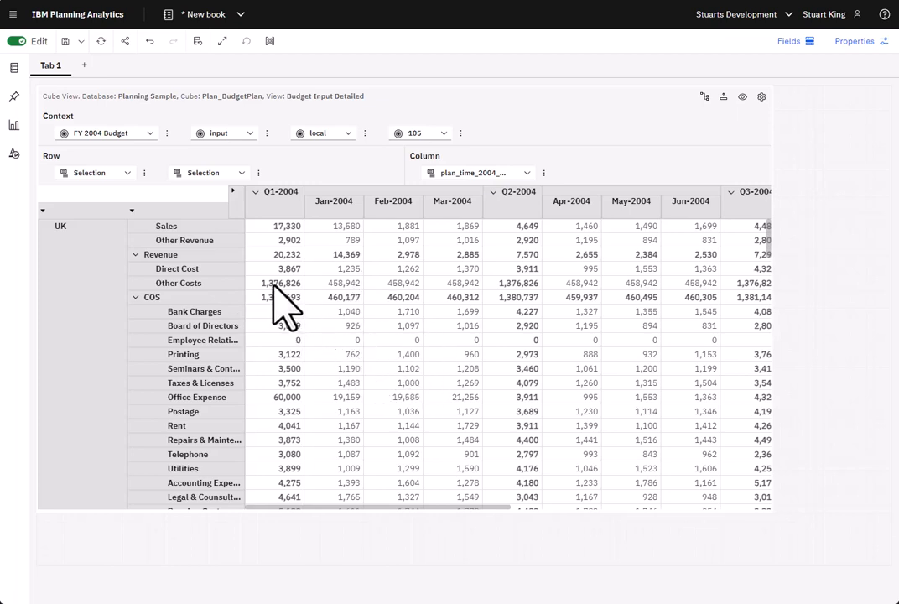
Set the UK Printing values to 1500 for Feb-2004 and 980 for Mar-2004
{"action": "left_click", "coordinate": [596, 118]}
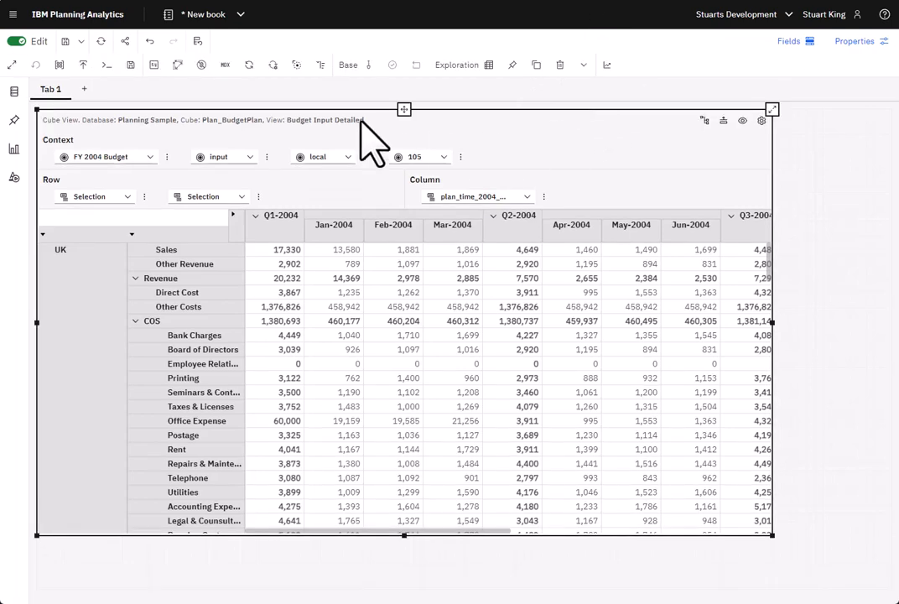
{"action": "left_click", "coordinate": [273, 67]}
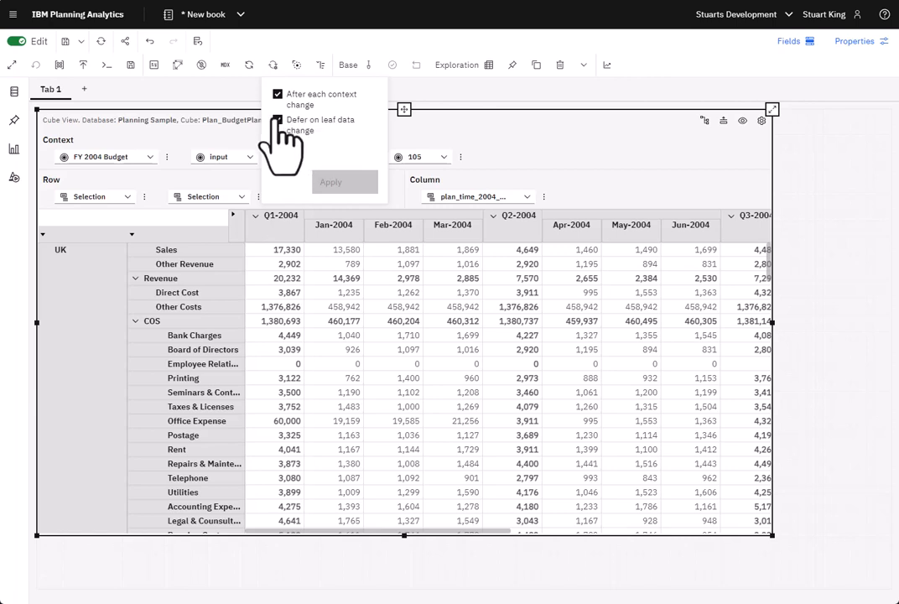
{"action": "left_click", "coordinate": [394, 381]}
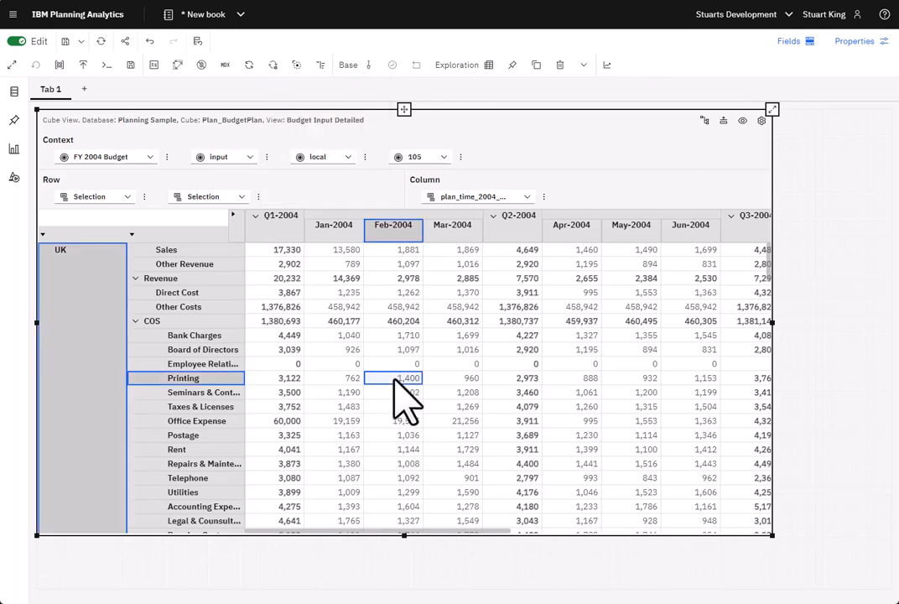
{"action": "key", "text": "Return"}
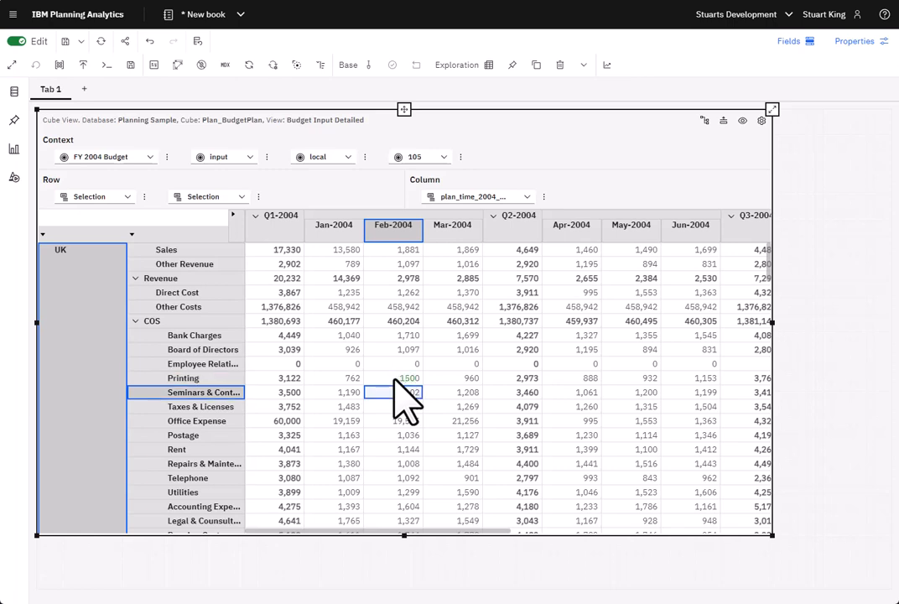
{"action": "key", "text": "Right"}
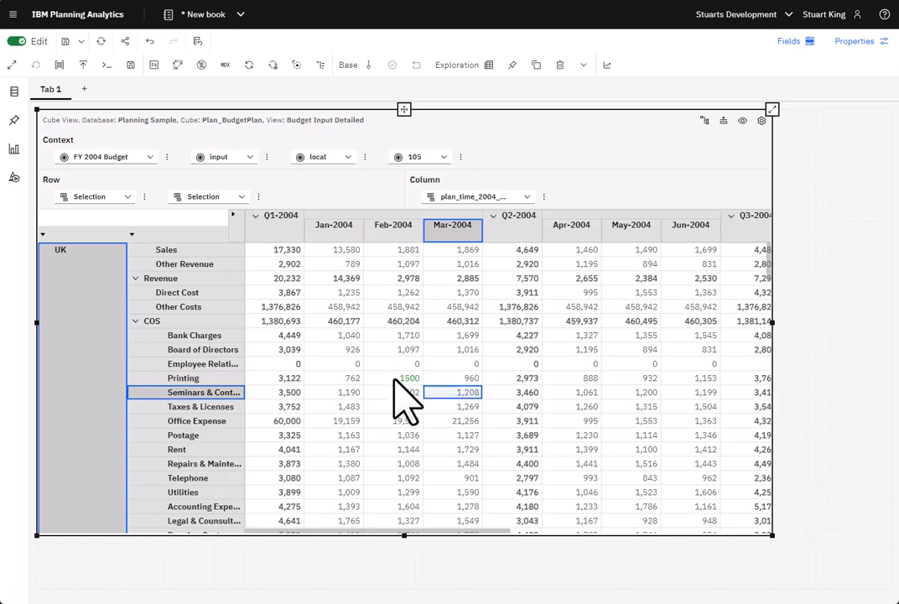
{"action": "key", "text": "Up"}
{"action": "type", "text": "980"}
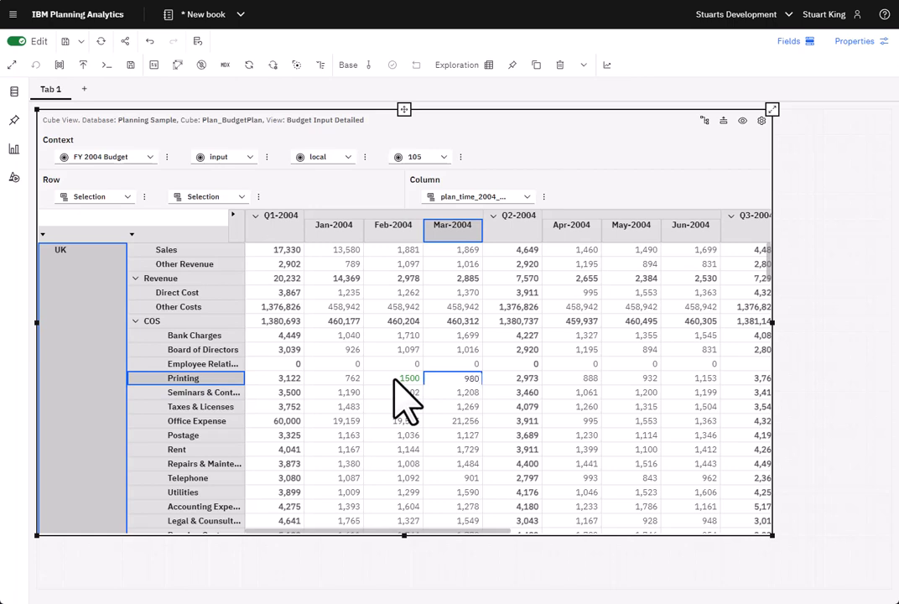
{"action": "key", "text": "Return"}
Set the UK Seminars & Continuing value for Mar-2004 to 1300 and refresh the grid to recalculate totals
{"action": "key", "text": "Down"}
{"action": "key", "text": "Up"}
{"action": "type", "text": "1"}
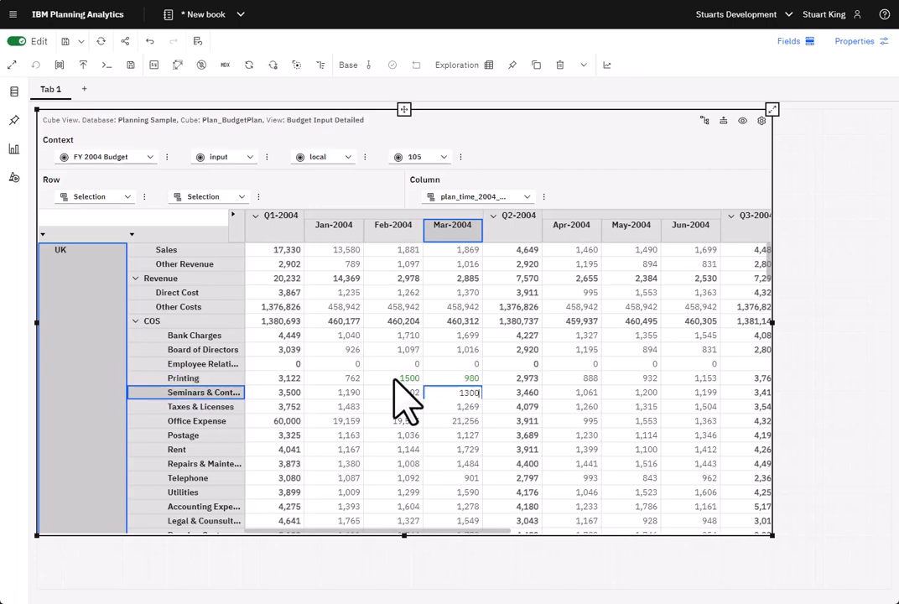
{"action": "type", "text": "300"}
{"action": "key", "text": "Return"}
{"action": "key", "text": "Up"}
{"action": "key", "text": "Left"}
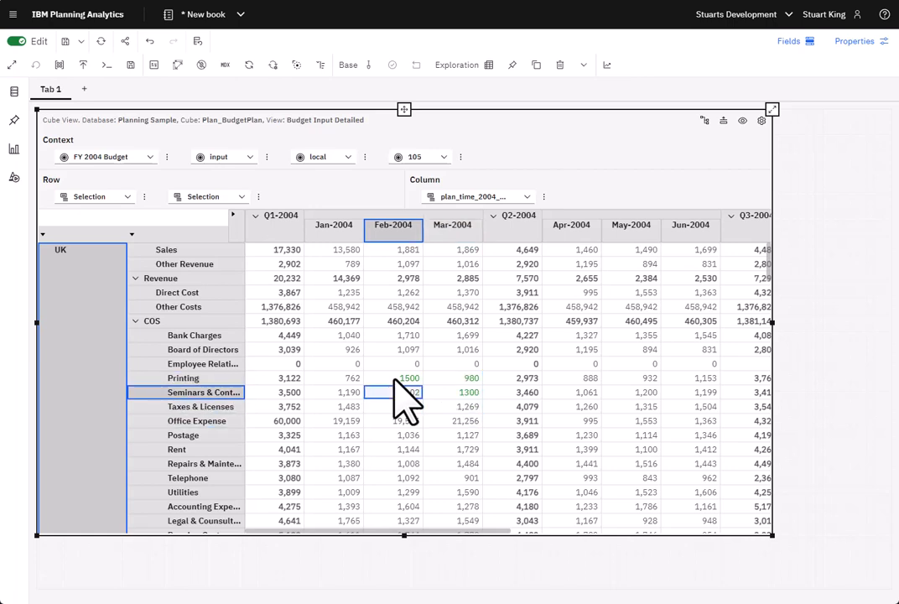
{"action": "key", "text": "Up"}
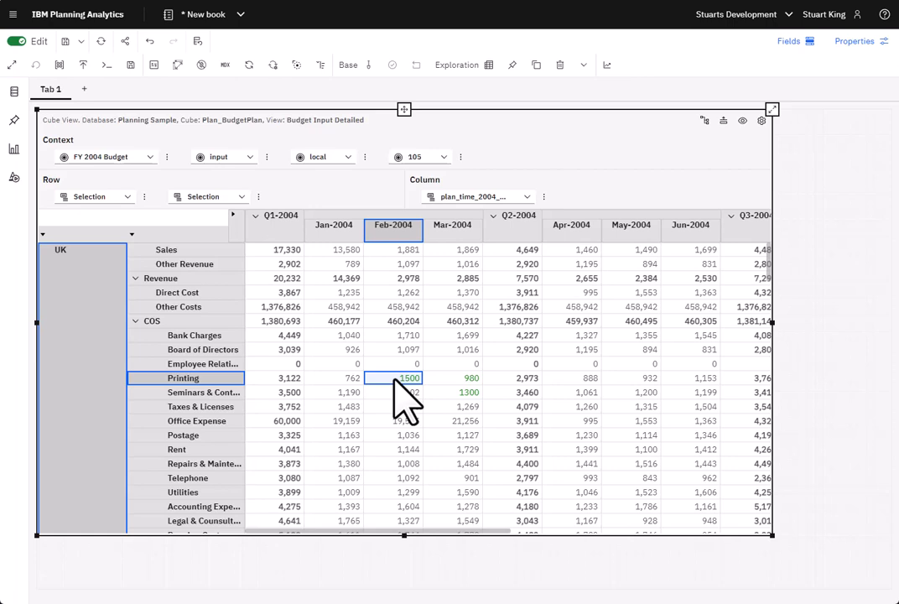
{"action": "left_click", "coordinate": [249, 65]}
Turn off refresh deferral on leaf data changes, and set UK Printing for Feb-2004 to 1400
{"action": "left_click", "coordinate": [272, 64]}
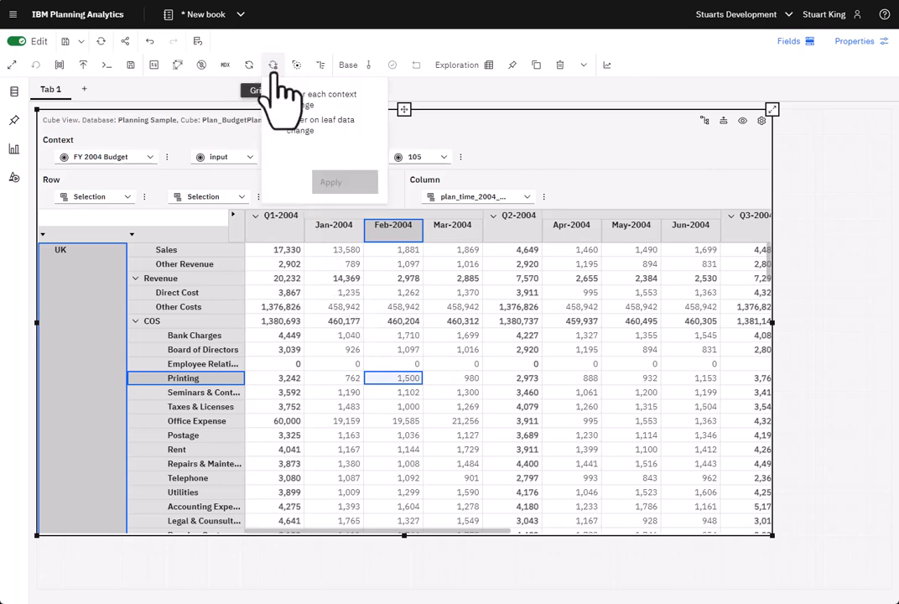
{"action": "left_click", "coordinate": [277, 120]}
{"action": "left_click", "coordinate": [312, 179]}
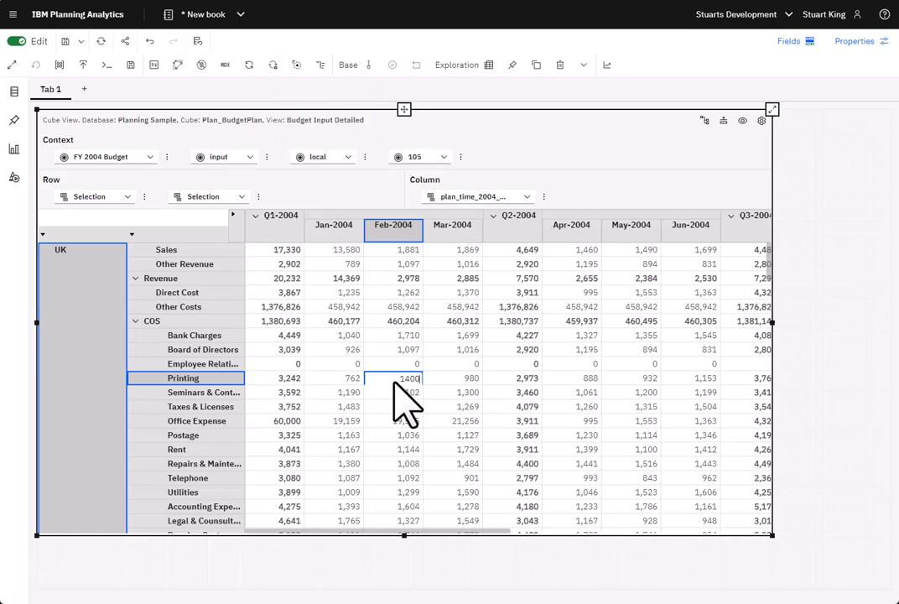
{"action": "key", "text": "Return"}
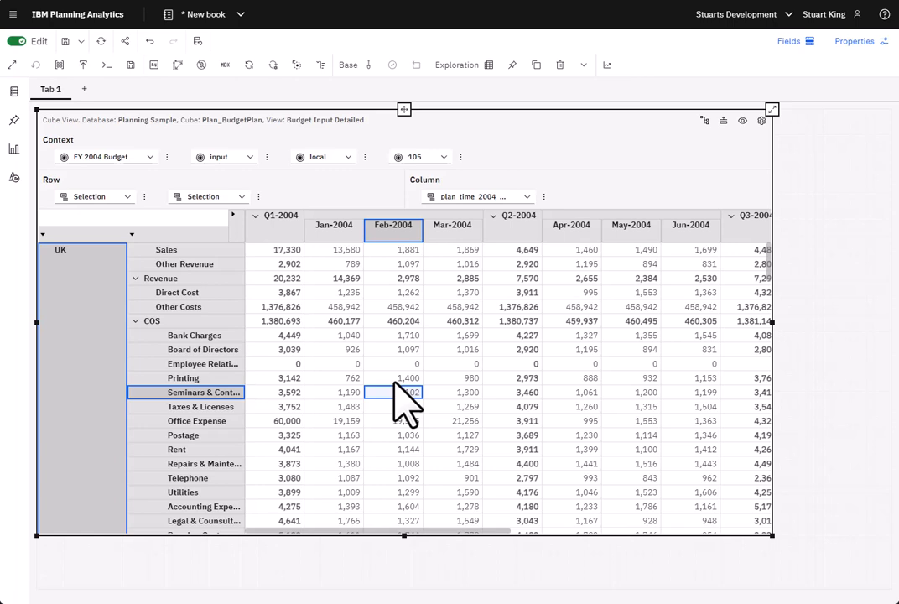
Turn off the grid's automatic refresh after each context change
{"action": "left_click", "coordinate": [291, 67]}
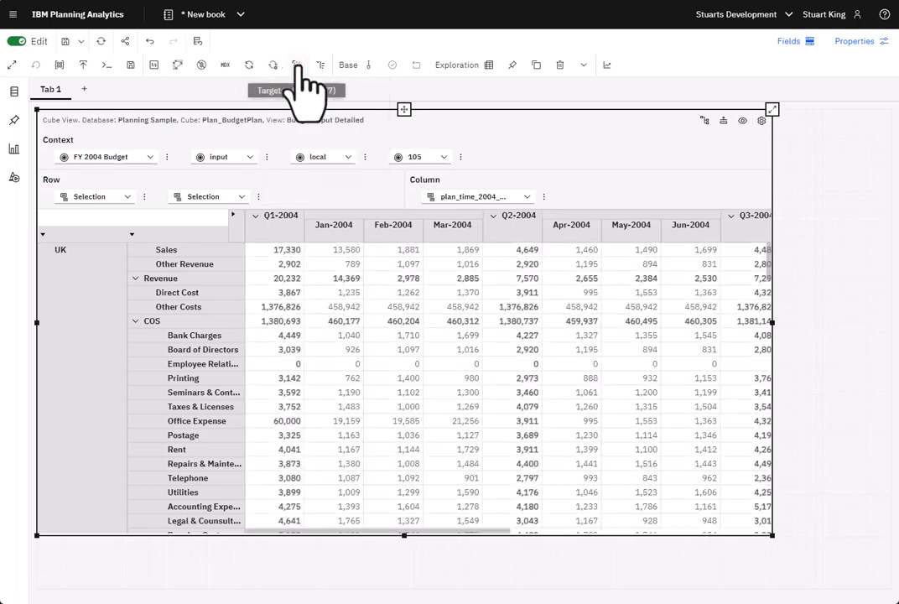
{"action": "left_click", "coordinate": [273, 66]}
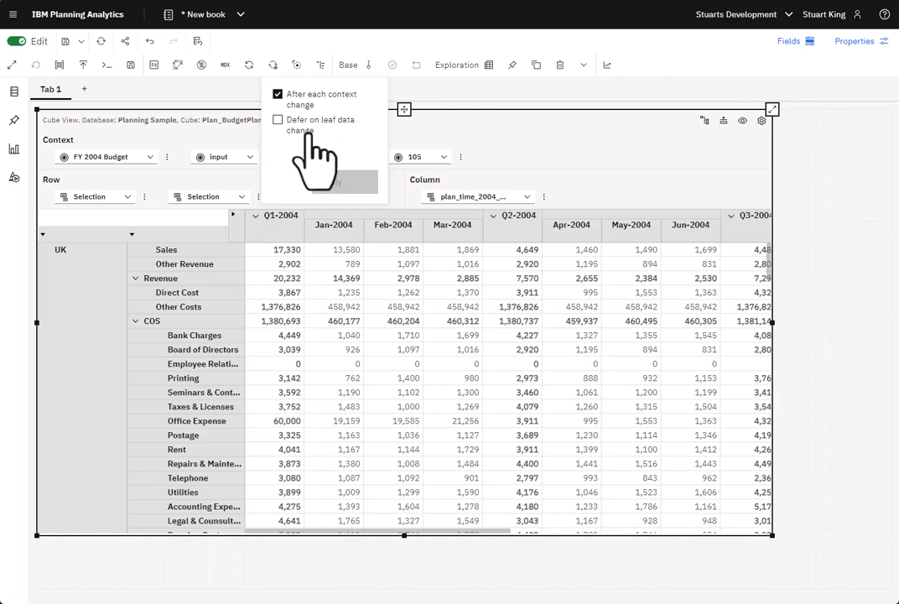
{"action": "left_click", "coordinate": [278, 94]}
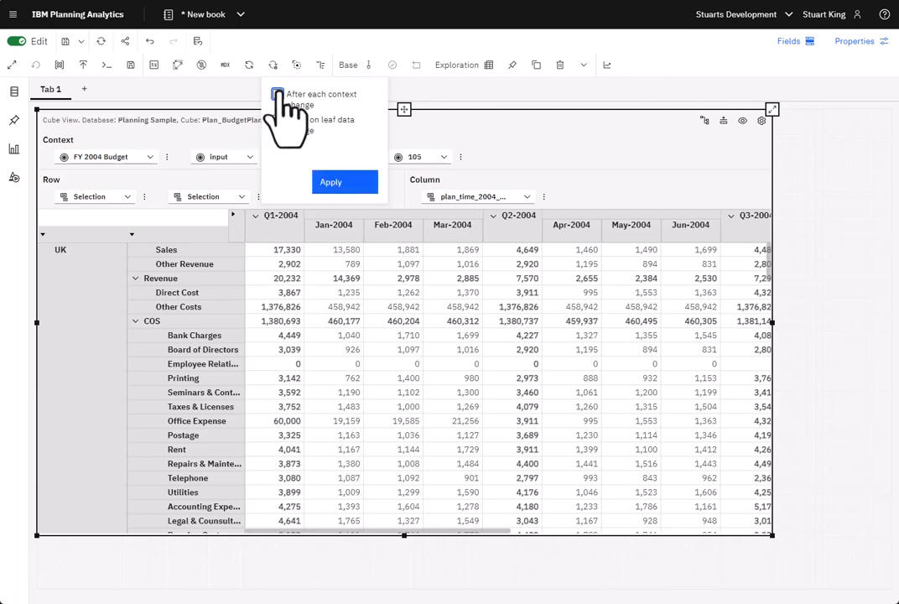
{"action": "left_click", "coordinate": [333, 180]}
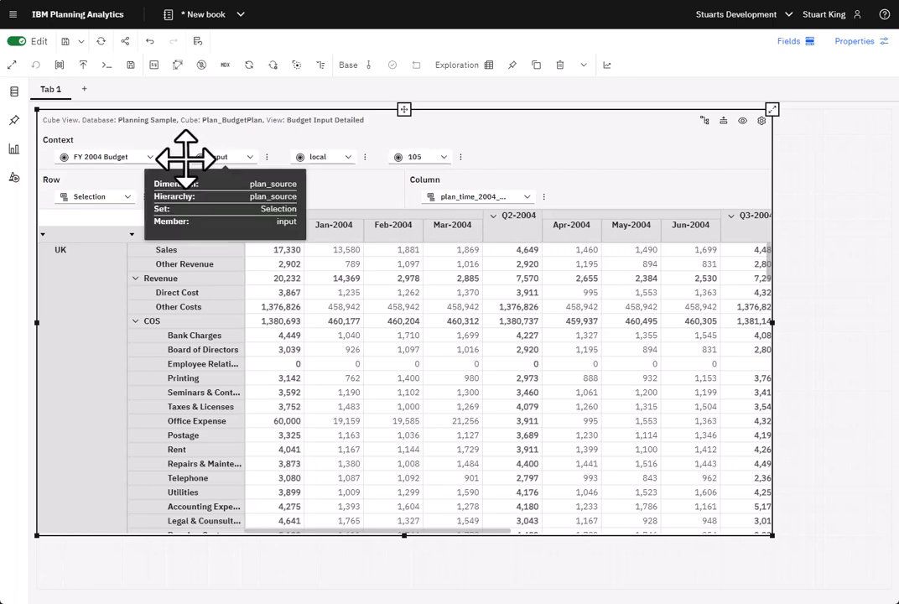
Move the plan_source dimension and the context dimension set to local onto the columns, and refresh the grid
{"action": "left_click_drag", "start_coordinate": [187, 156], "coordinate": [635, 195]}
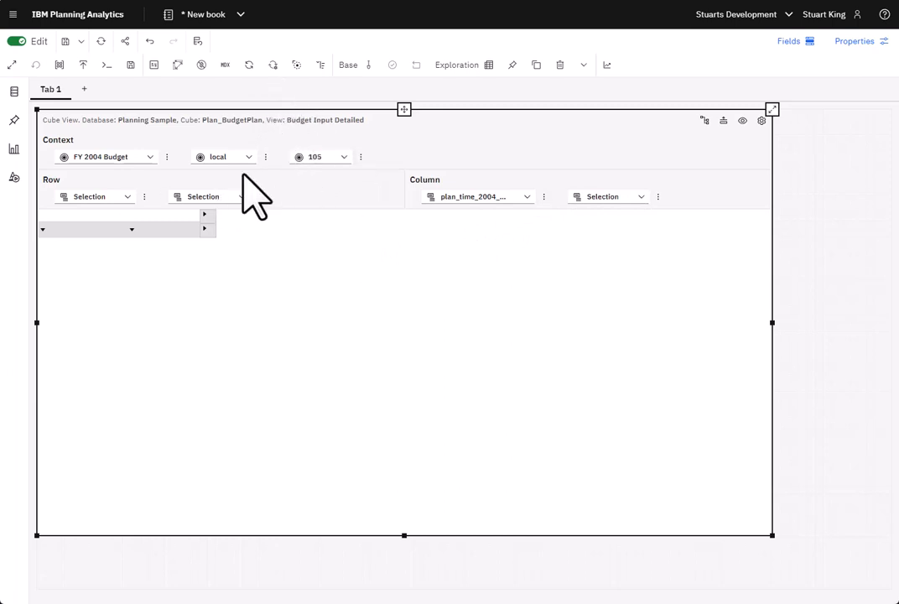
{"action": "left_click_drag", "start_coordinate": [209, 158], "coordinate": [684, 198]}
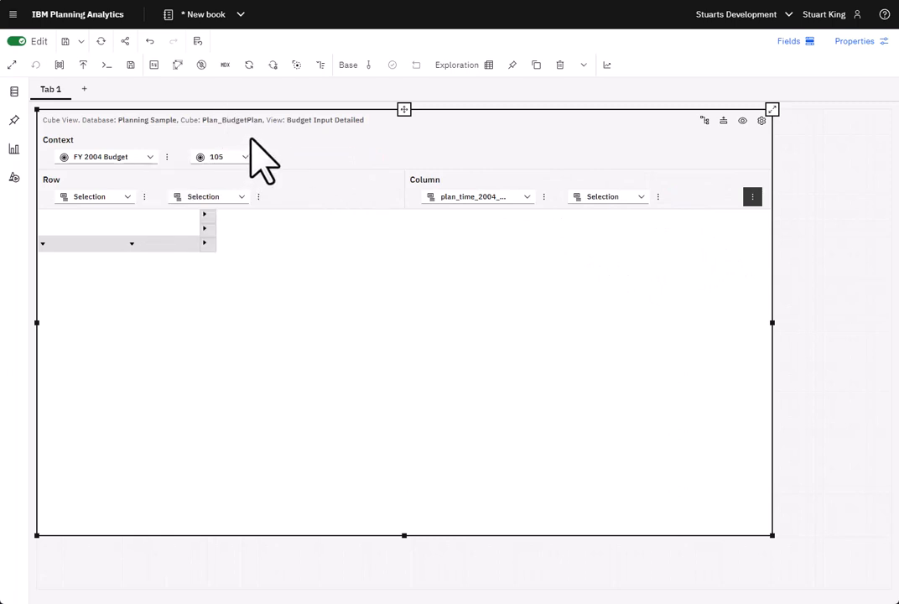
{"action": "left_click", "coordinate": [250, 66]}
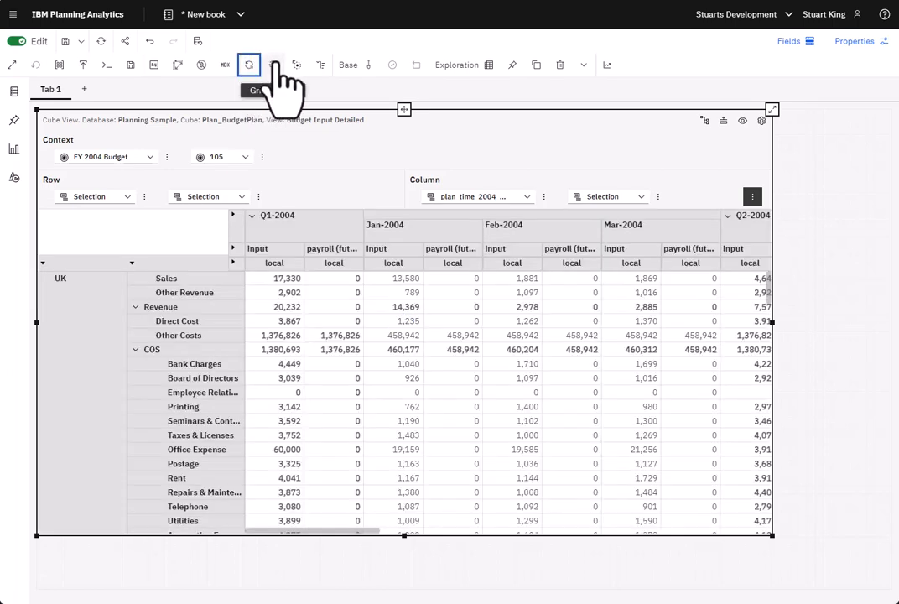
{"action": "left_click", "coordinate": [272, 66]}
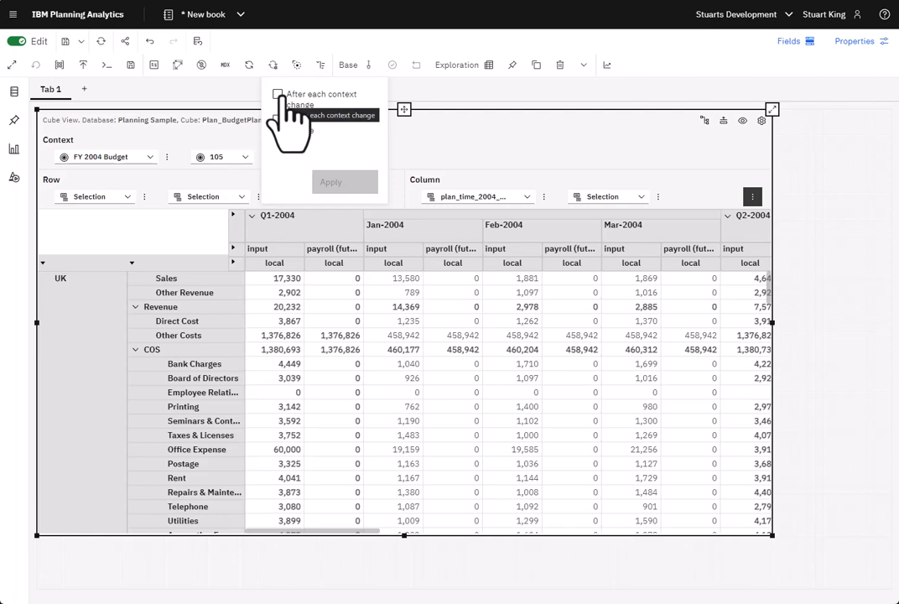
{"action": "left_click", "coordinate": [511, 150]}
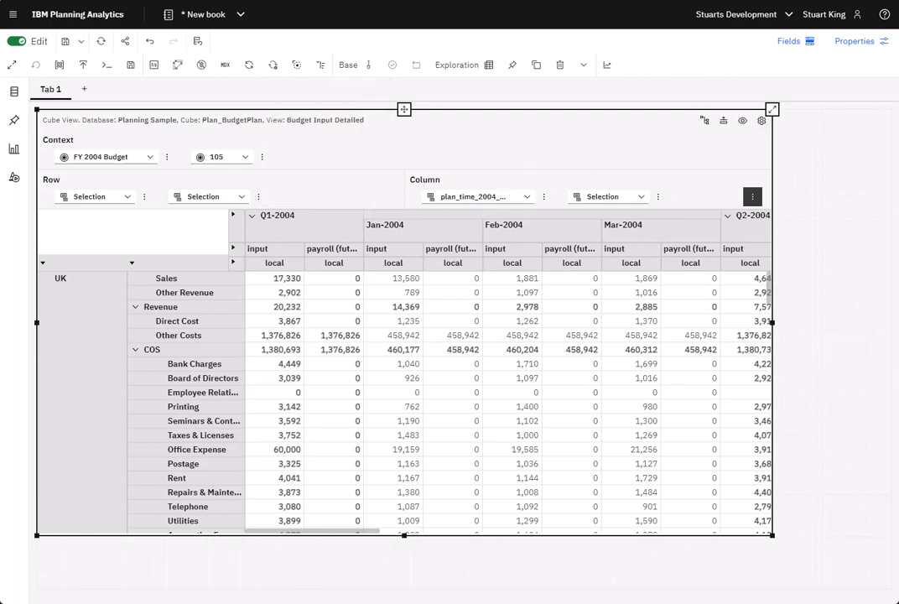